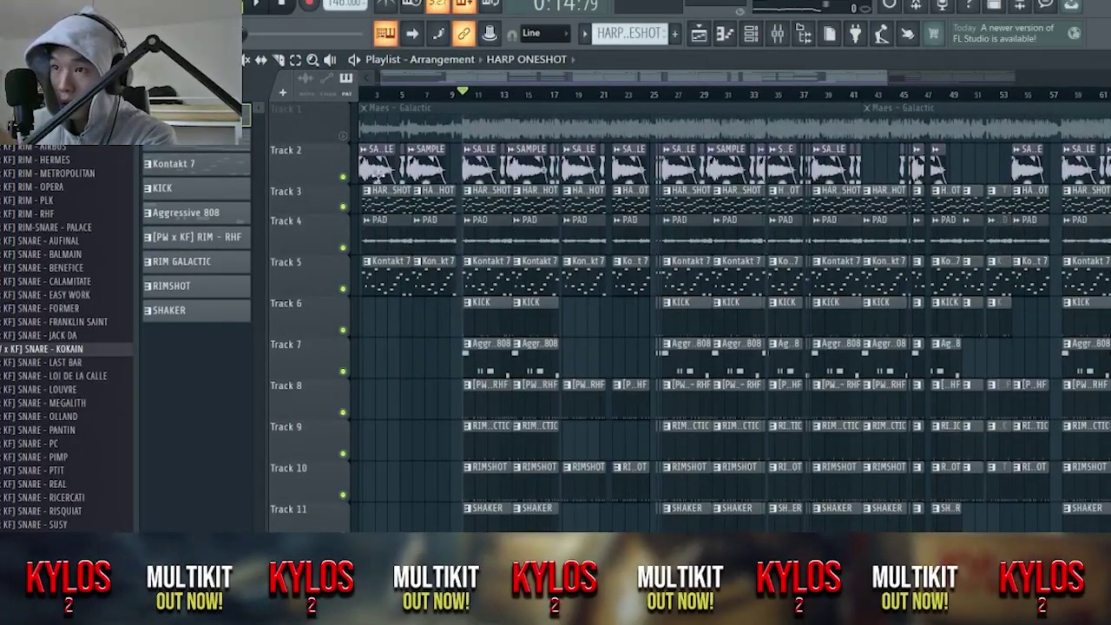
Step: Solo Track 2 with the SAMPLE clips in the playlist and bring all tracks back
right_click(343, 177)
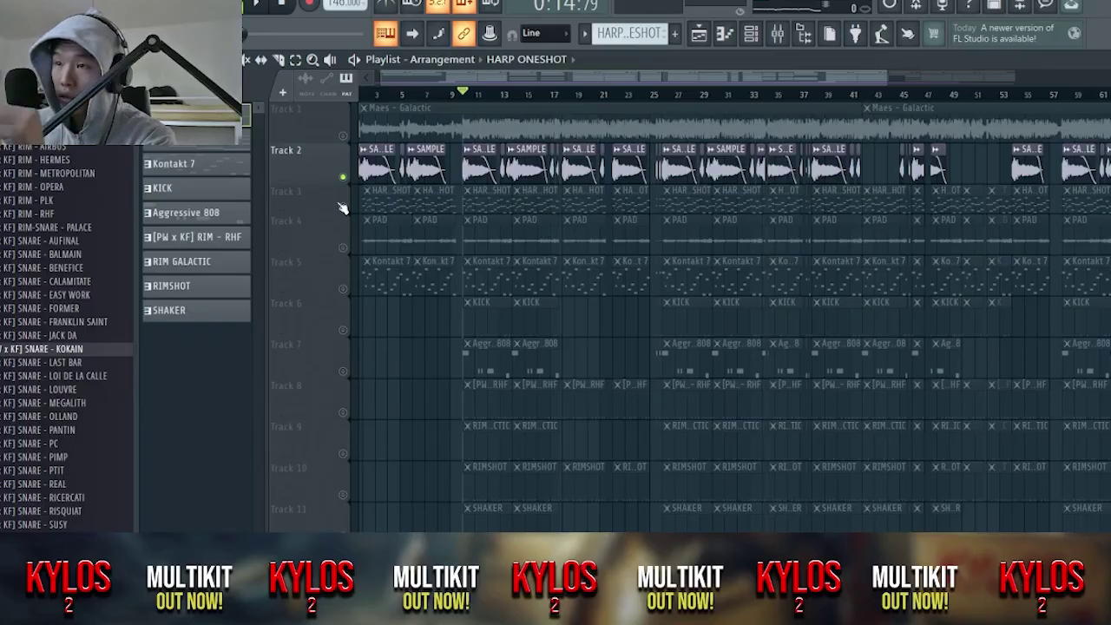
right_click(342, 208)
right_click(343, 208)
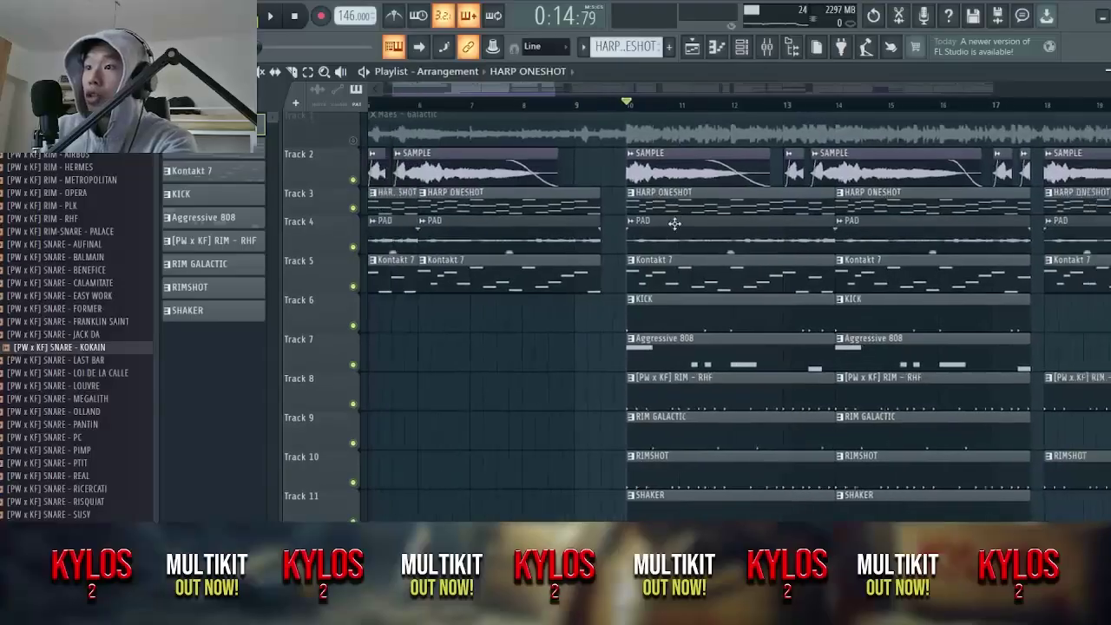
scroll(674, 223, down, 5)
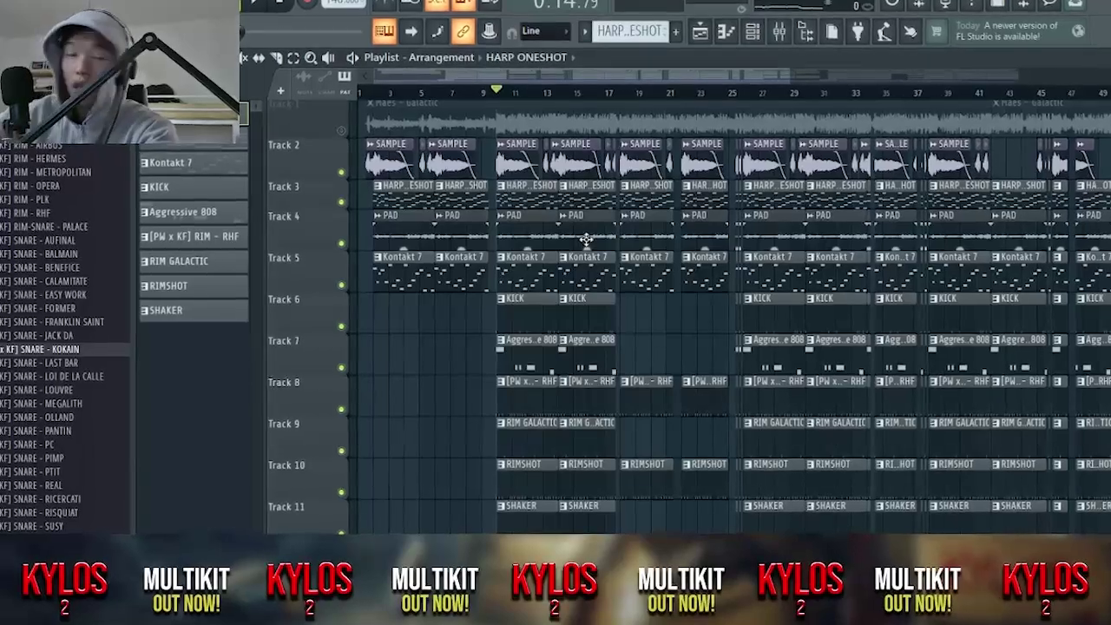
scroll(469, 186, up, 6)
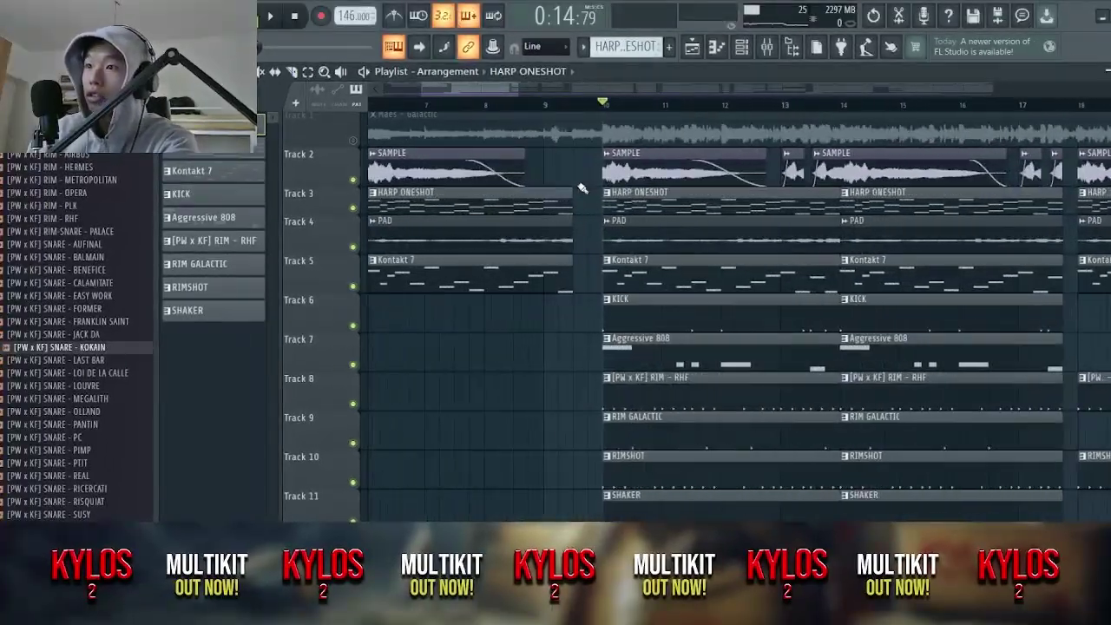
Step: Open the channel settings of the SAMPLE clip to check its source file and pitch and time stretching, and close them
click(628, 175)
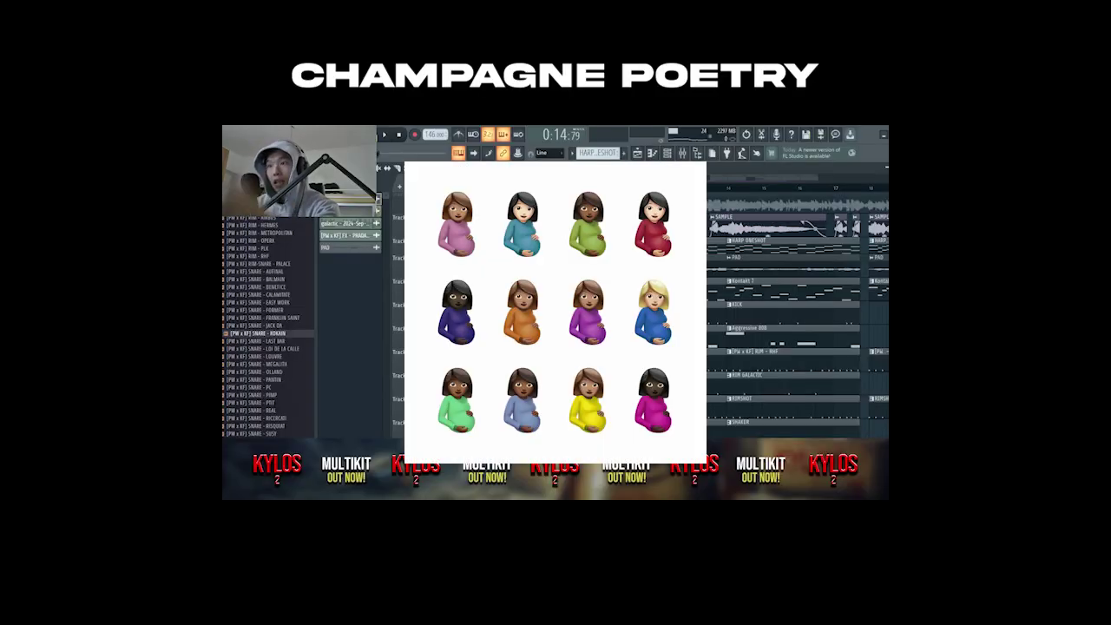
right_click(432, 228)
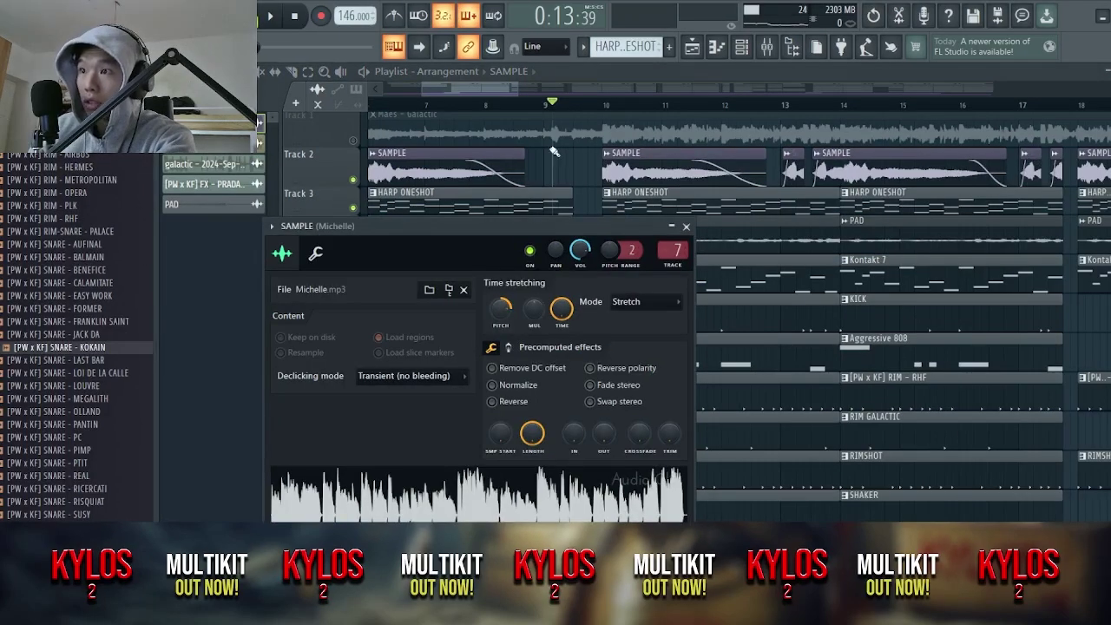
key(Escape)
scroll(596, 153, up, 2)
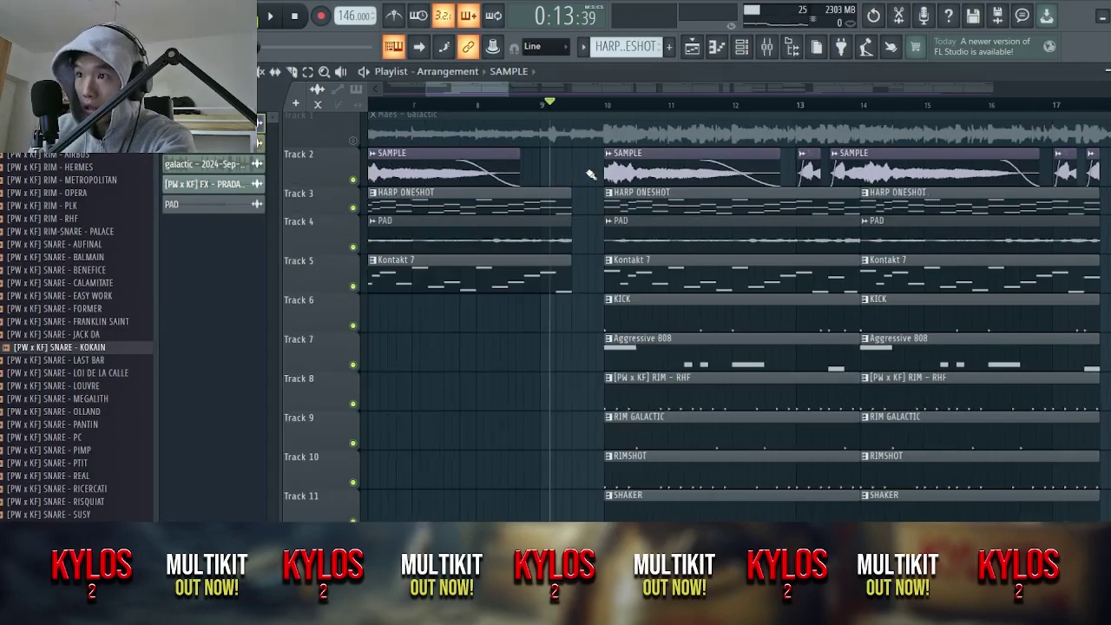
Step: Inspect the first Fruity parametric EQ 2 and the Fruity Reeverb 2 on the Michelle mixer track
click(766, 46)
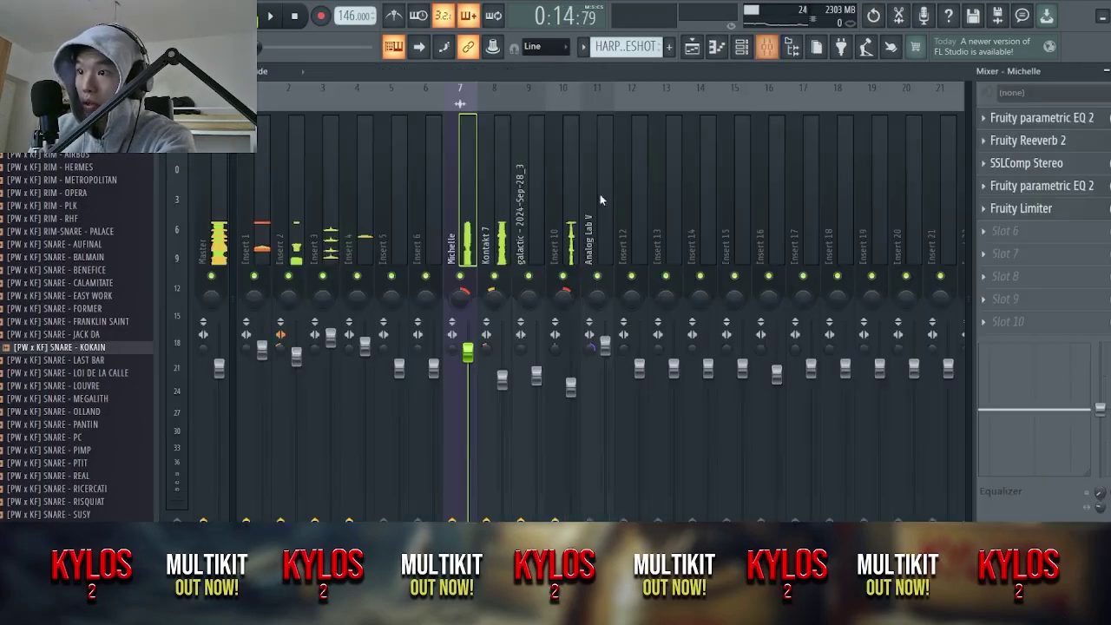
click(1075, 121)
click(1075, 121)
click(1078, 140)
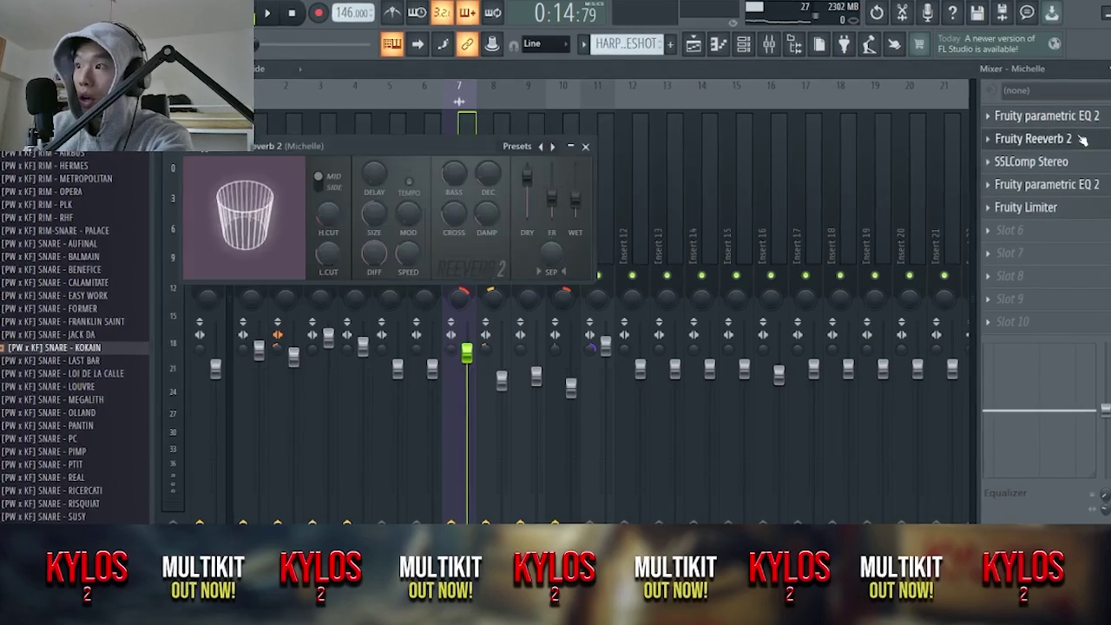
click(1077, 140)
Step: Inspect the SSLComp Stereo, the second Fruity parametric EQ 2 and the Fruity Limiter on the Michelle mixer track
click(1091, 165)
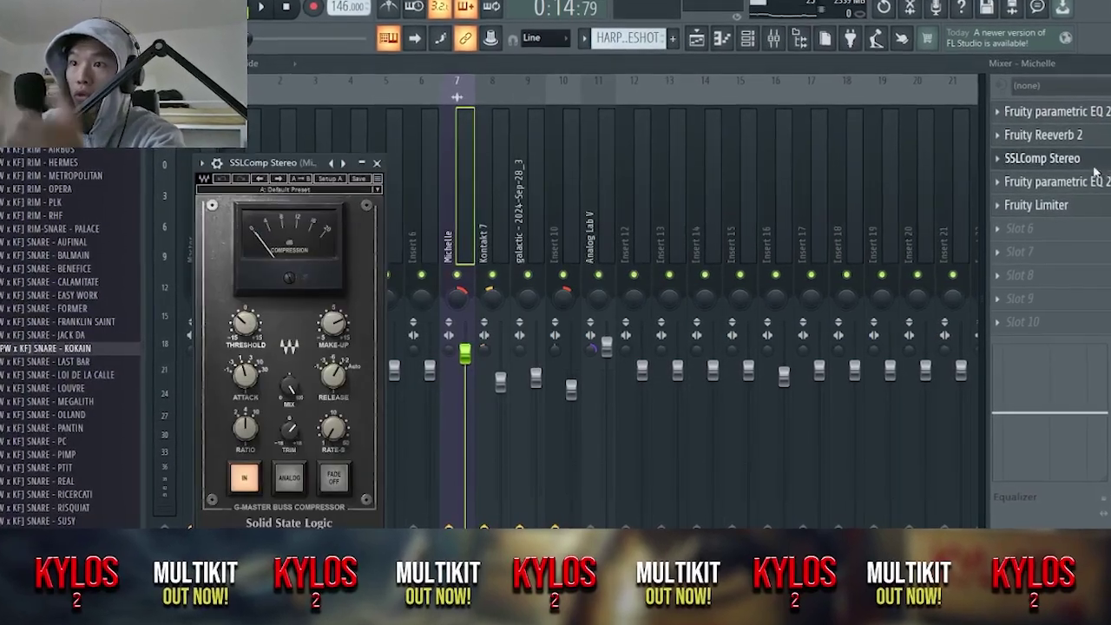
click(1091, 165)
click(1102, 180)
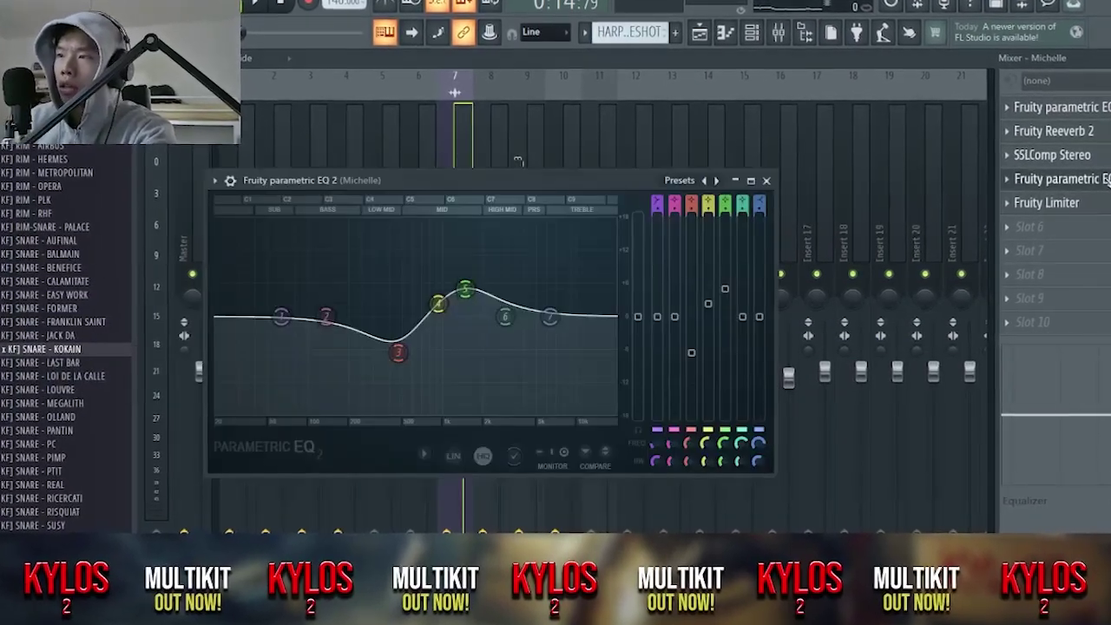
click(1102, 180)
click(1100, 205)
click(1100, 205)
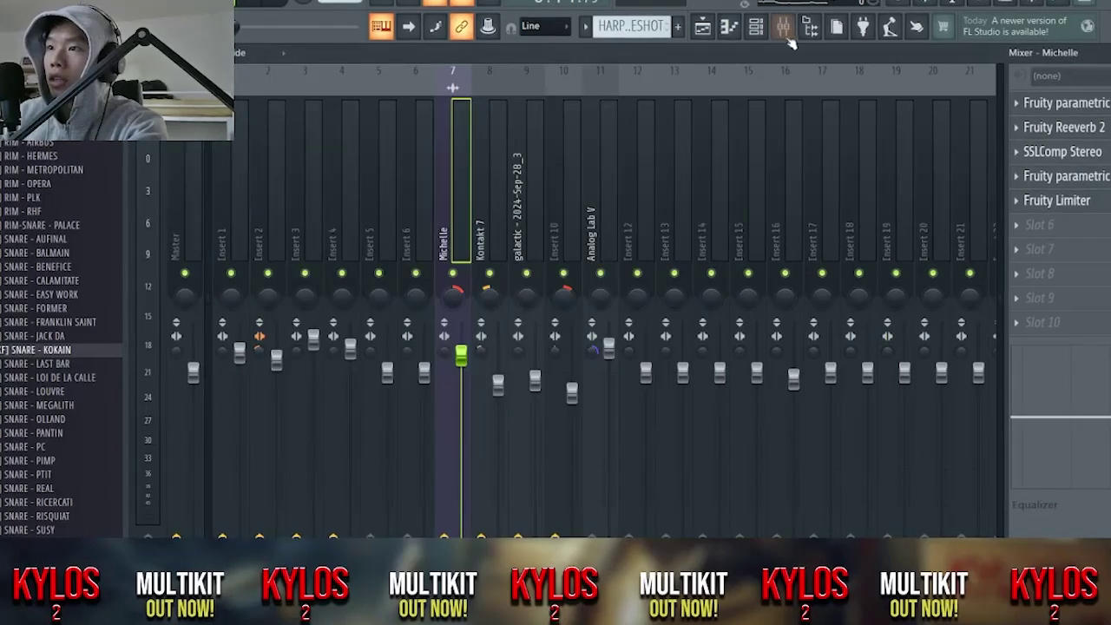
Step: Return to the playlist and listen to the SAMPLE track on its own from bar 10
click(703, 30)
scroll(644, 329, down, 4)
key(space)
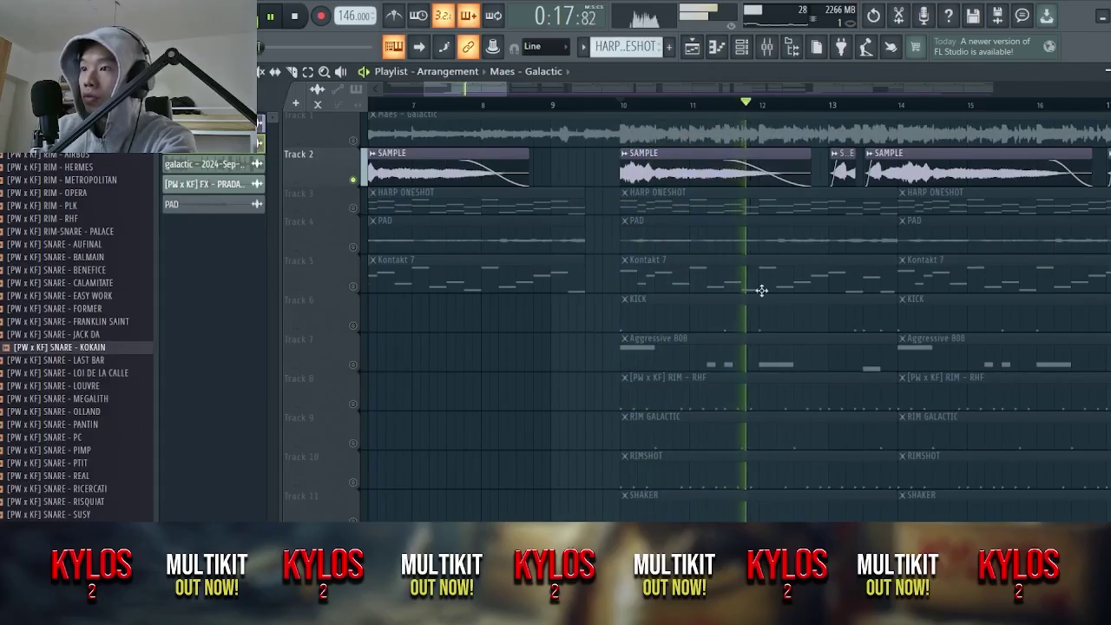
scroll(733, 363, down, 3)
key(space)
scroll(732, 367, up, 3)
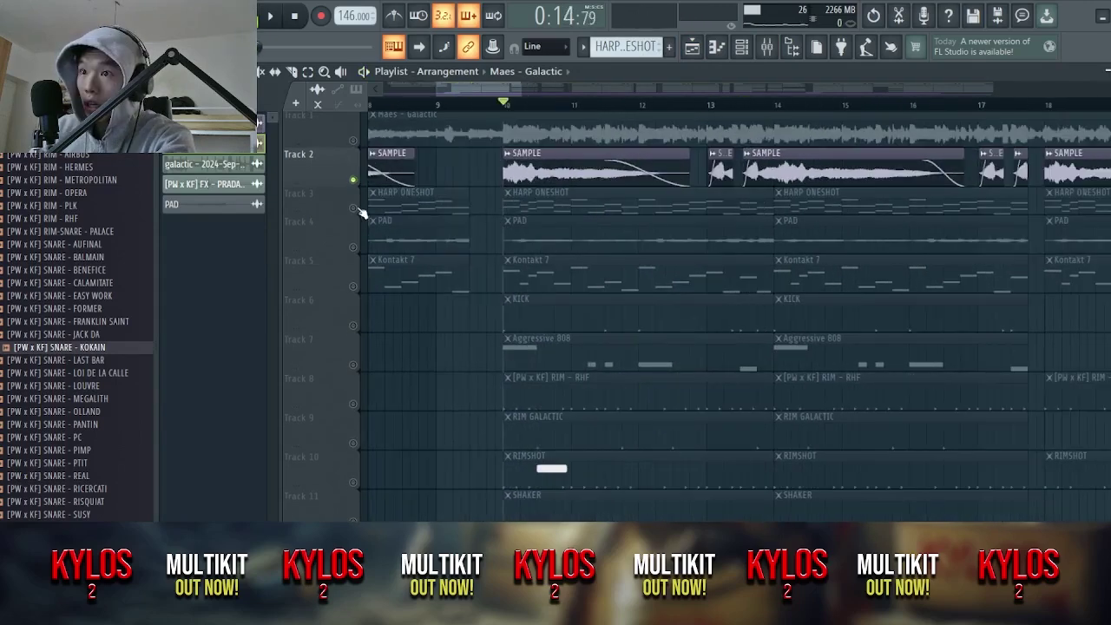
Step: Isolate the HARP ONESHOT and Kontakt 7 tracks, examine the Kontakt 7 notes in the piano roll, and play the two tracks
right_click(353, 209)
scroll(486, 222, up, 3)
drag(601, 230, 558, 218)
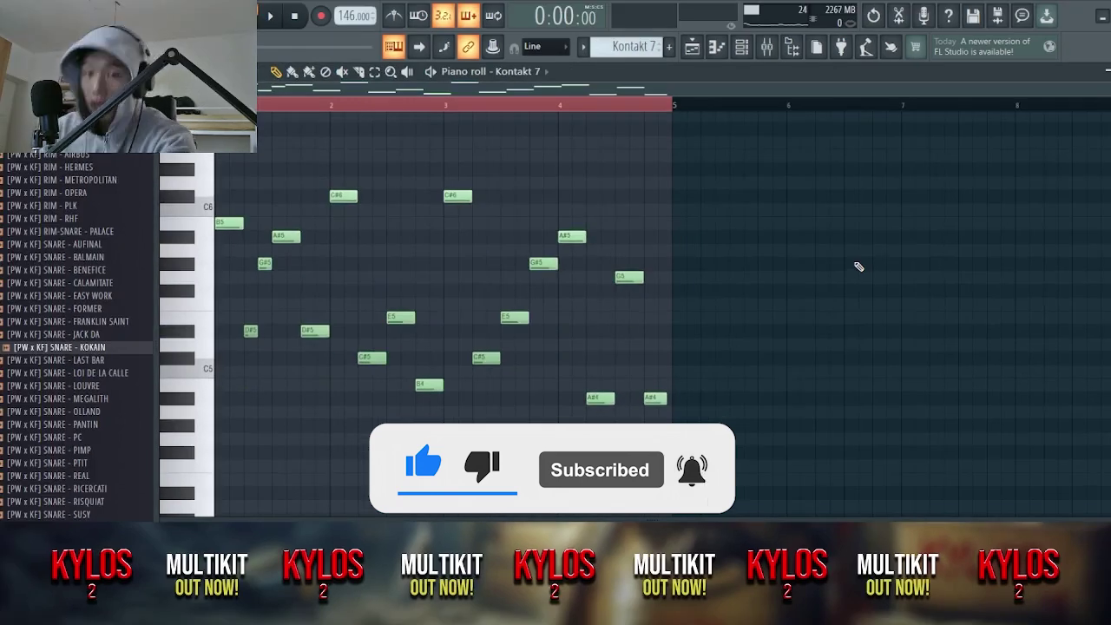
click(691, 50)
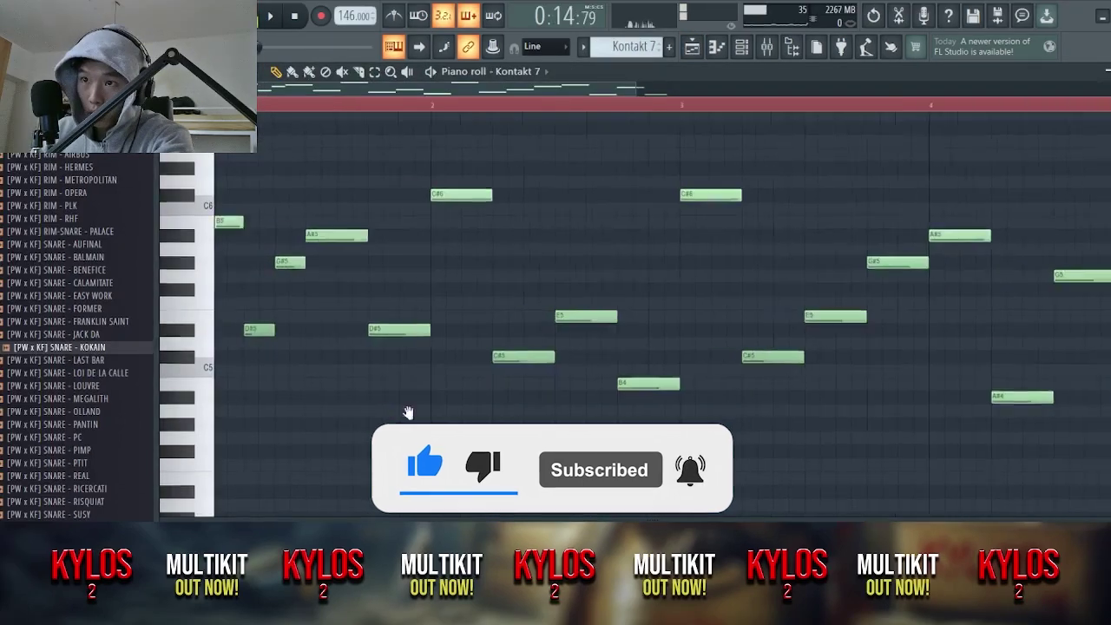
key(space)
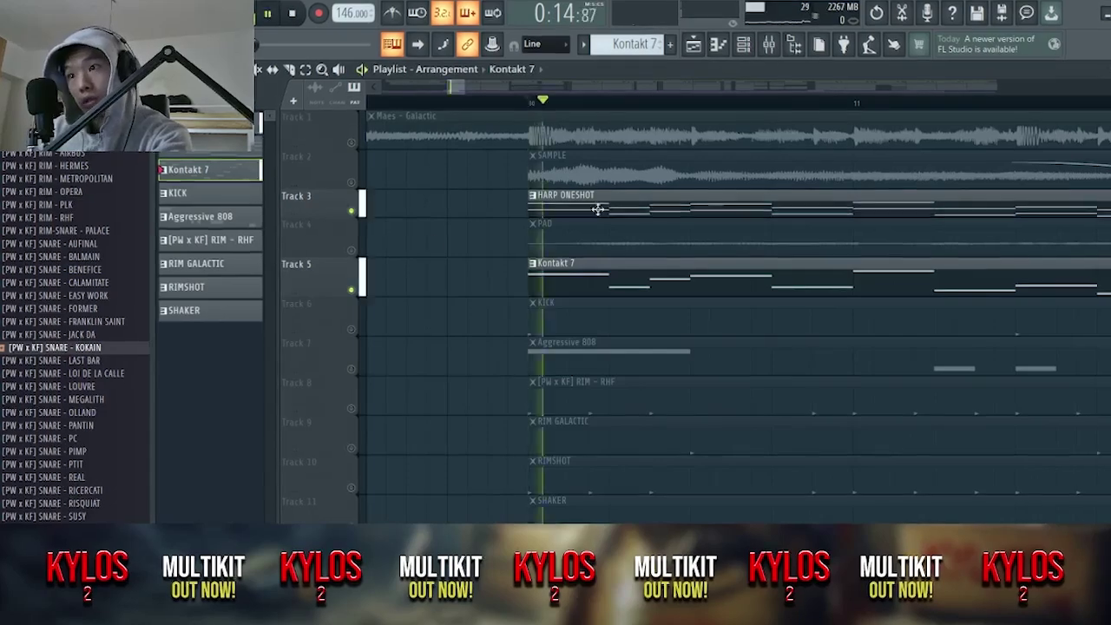
Step: Open the HARP ONESHOT pattern in the piano roll and examine its notes during playback
double_click(603, 200)
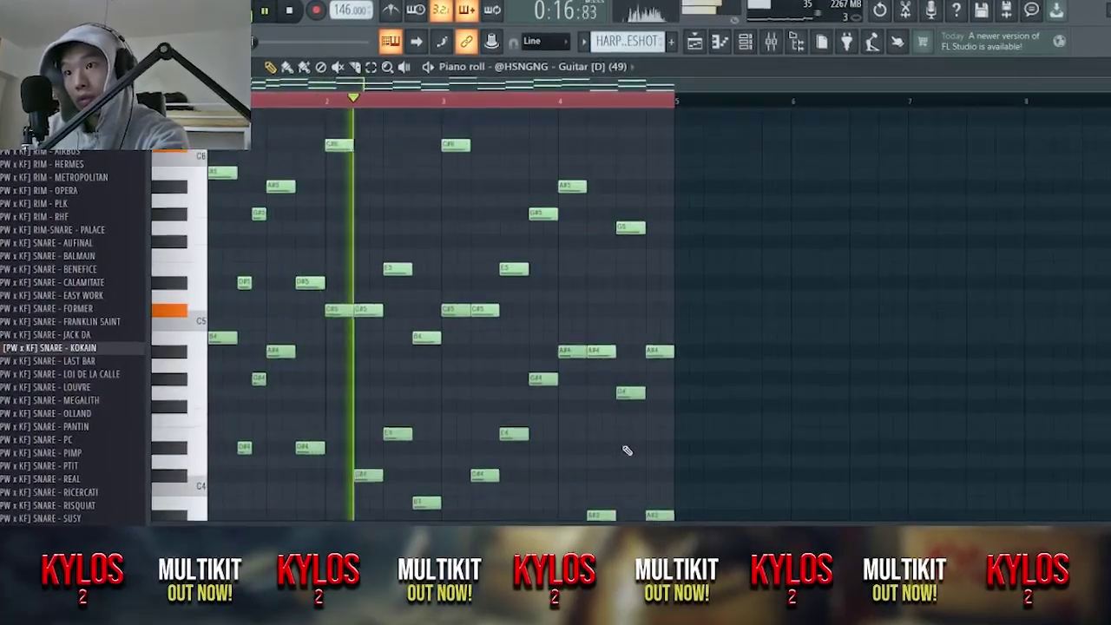
scroll(736, 410, down, 2)
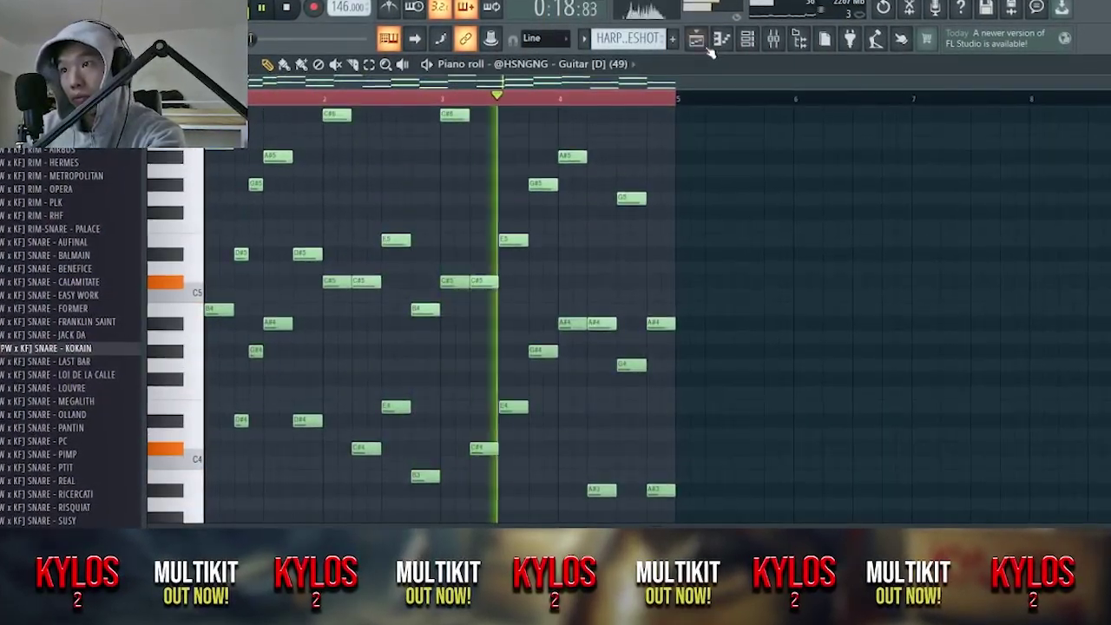
scroll(761, 218, up, 2)
scroll(756, 122, down, 1)
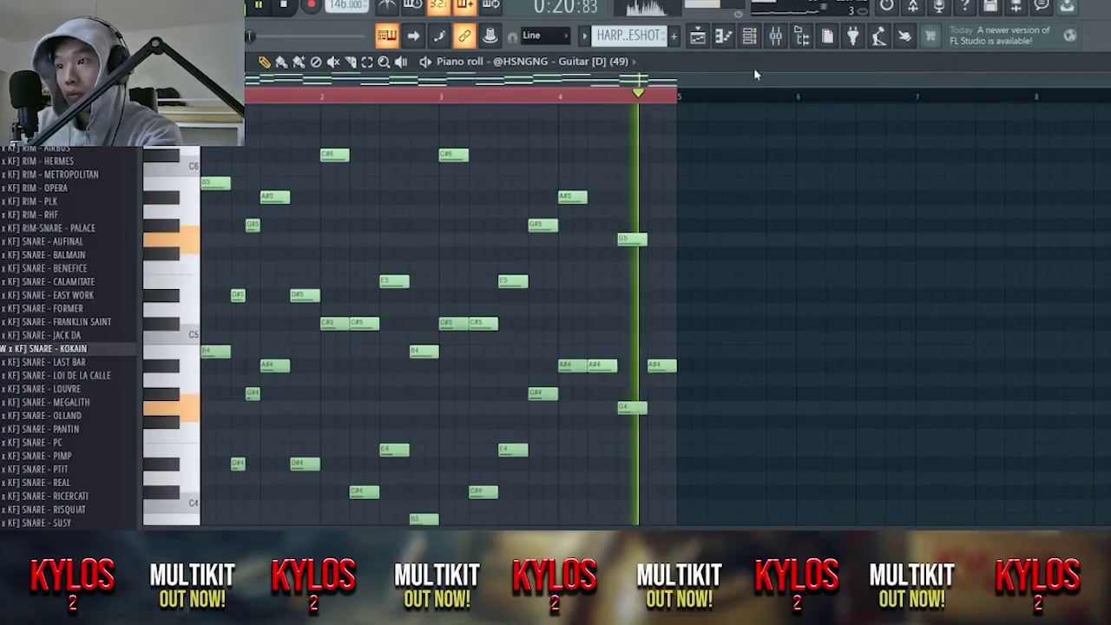
key(space)
click(751, 37)
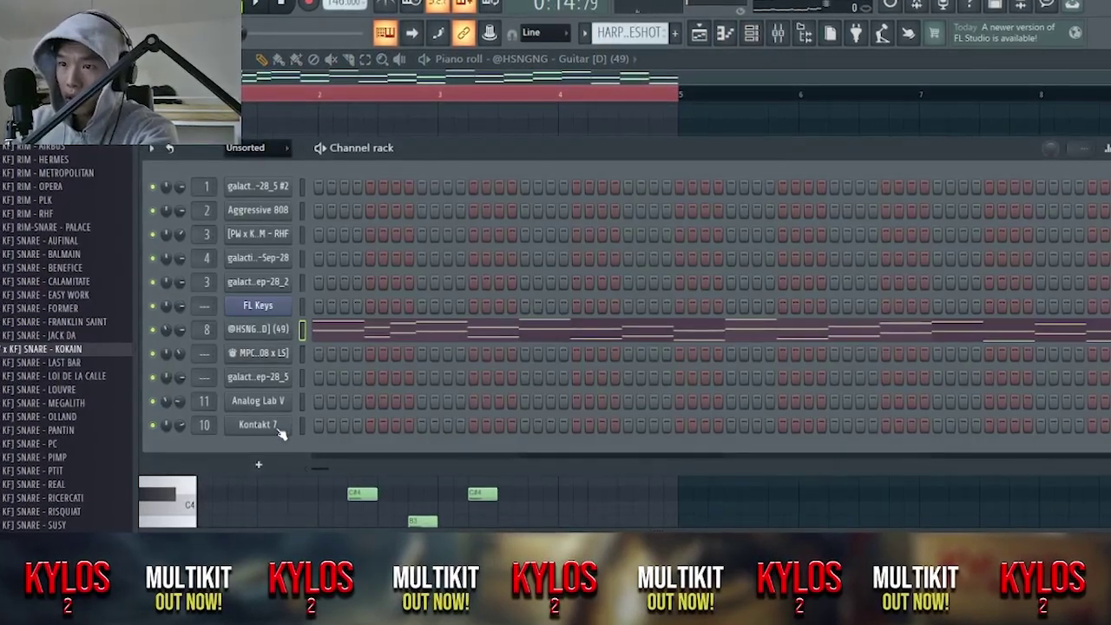
click(279, 429)
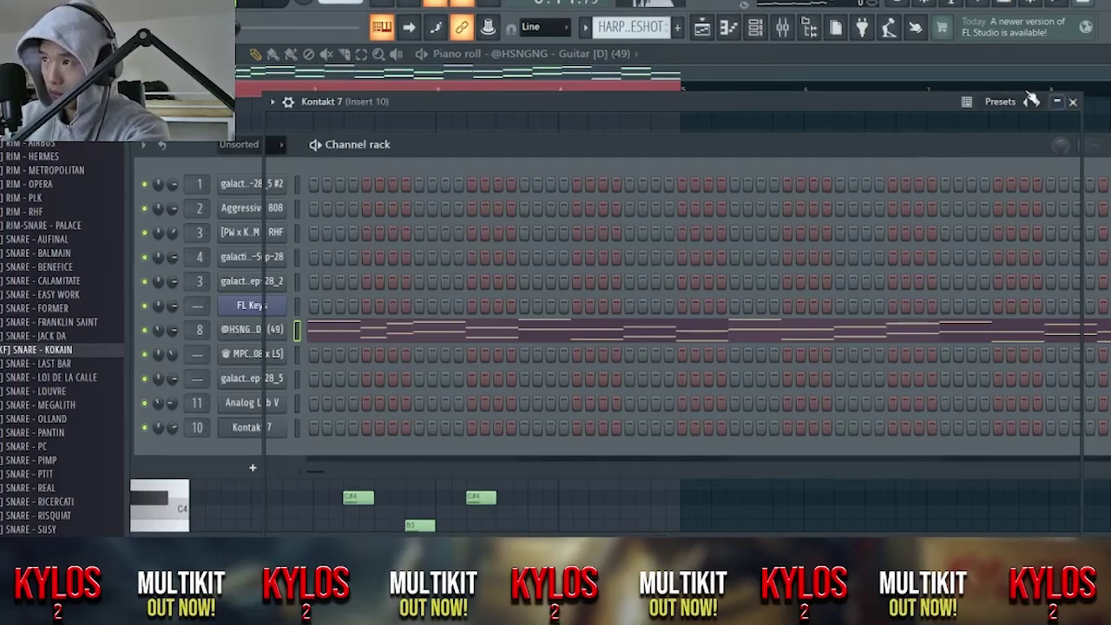
click(1075, 102)
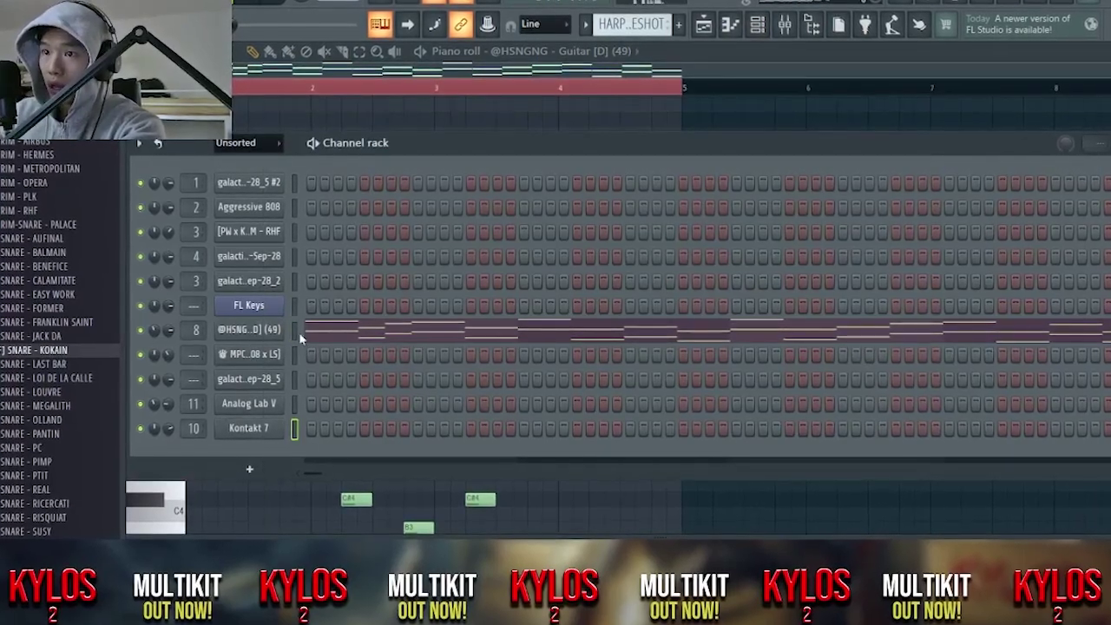
click(262, 335)
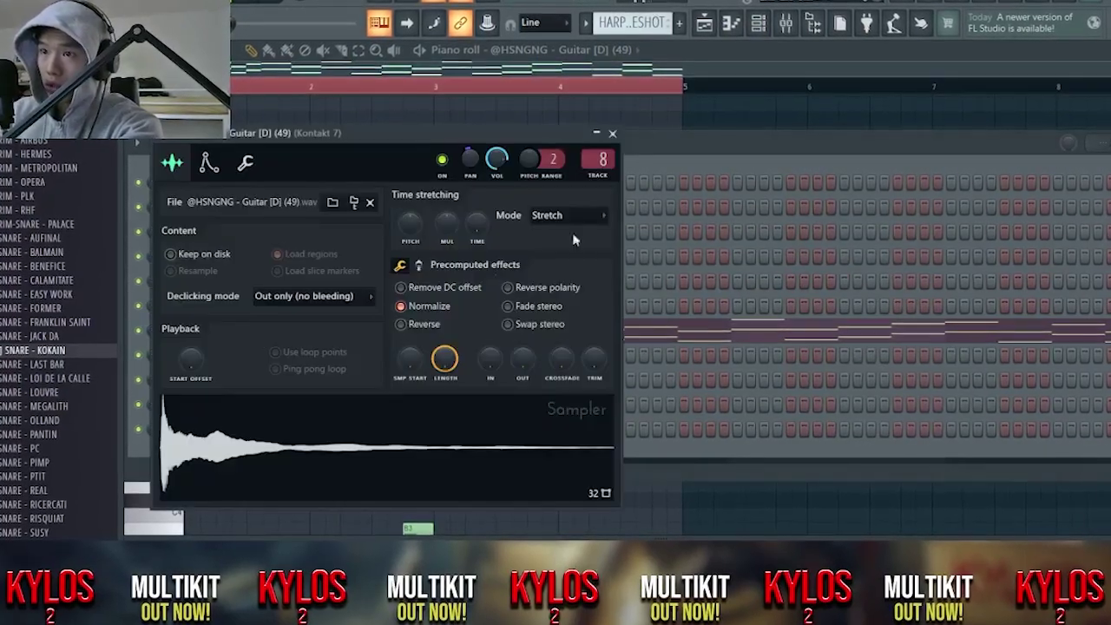
click(613, 133)
key(F5)
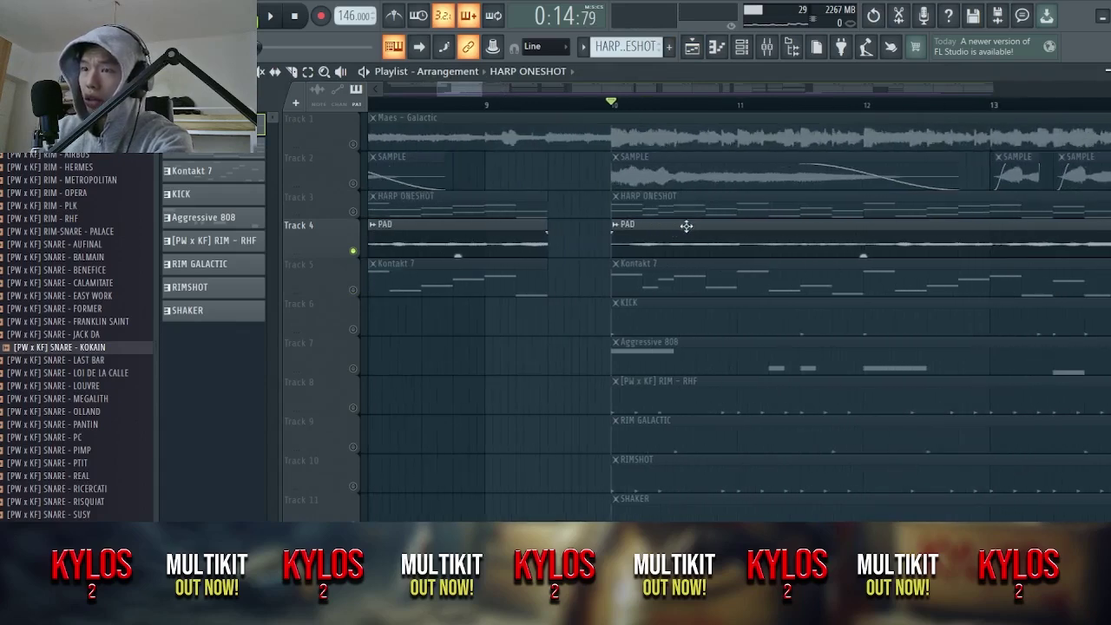
Step: Listen to the PAD clips on Track 4 in solo from bar 10
ctrl+scroll(685, 225, down, 1)
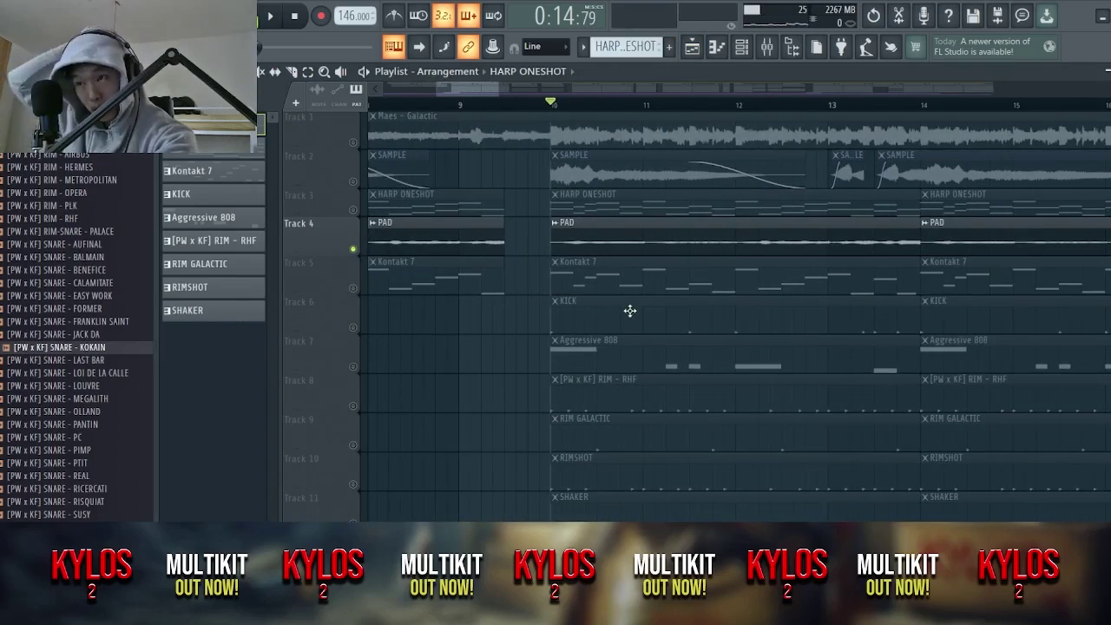
ctrl+scroll(593, 317, up, 2)
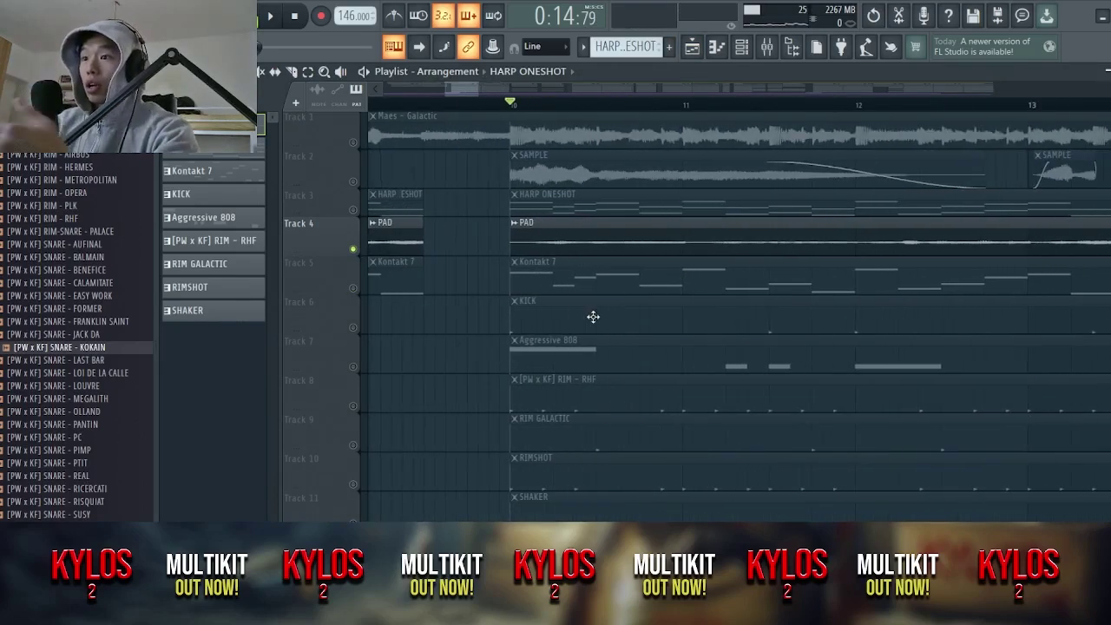
key(space)
drag(629, 317, 514, 358)
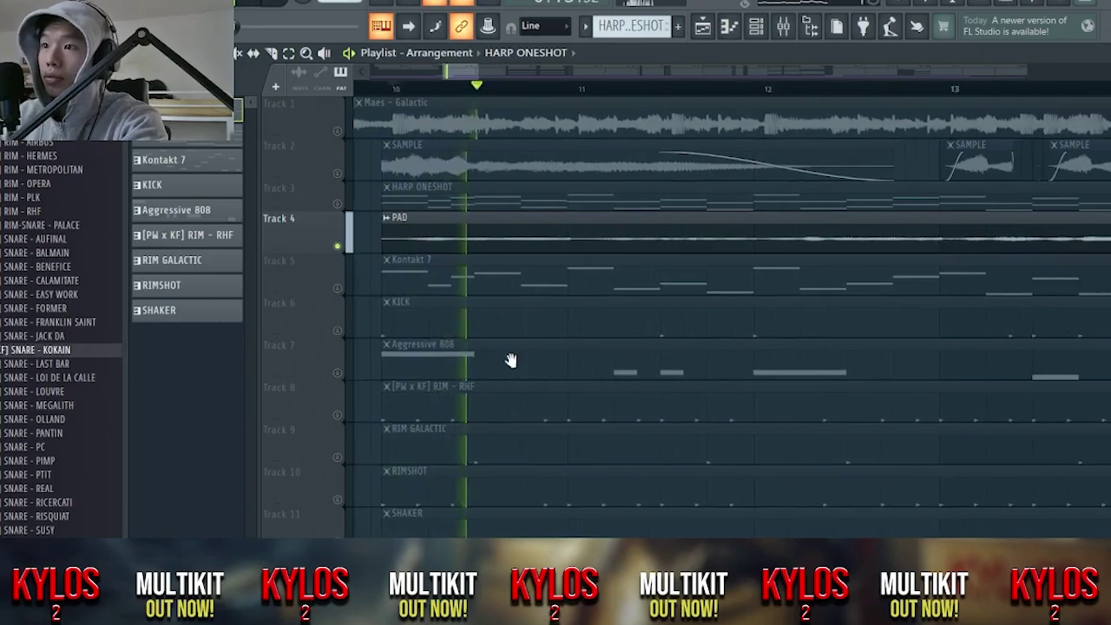
ctrl+scroll(514, 362, down, 2)
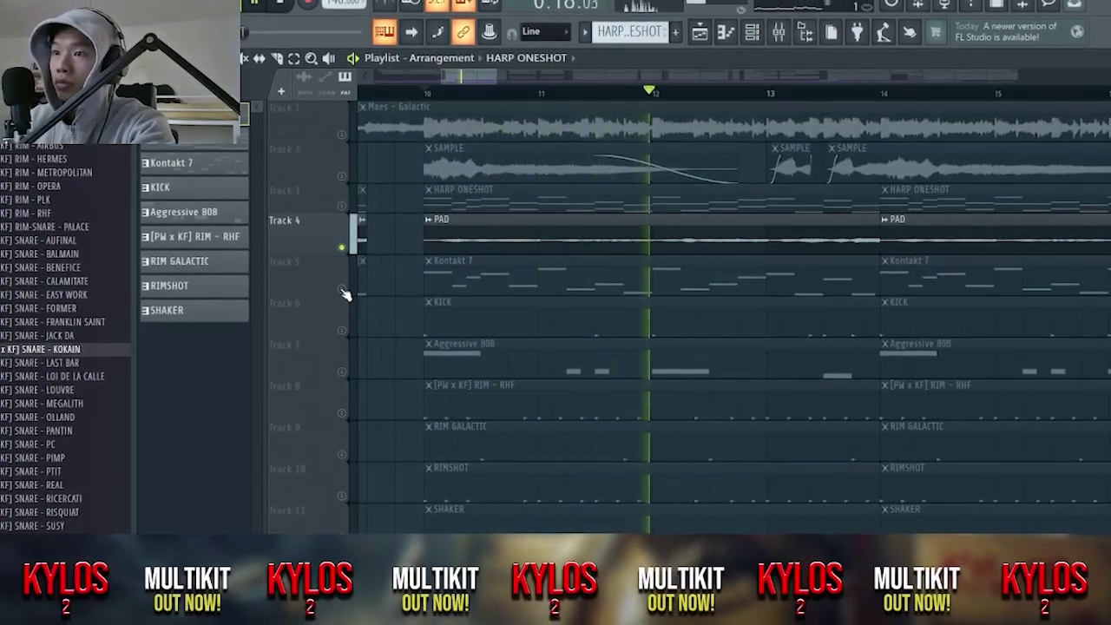
Step: Open the Analog Lab V instrument from the Channel rack to check its pad preset, and close both windows
key(F6)
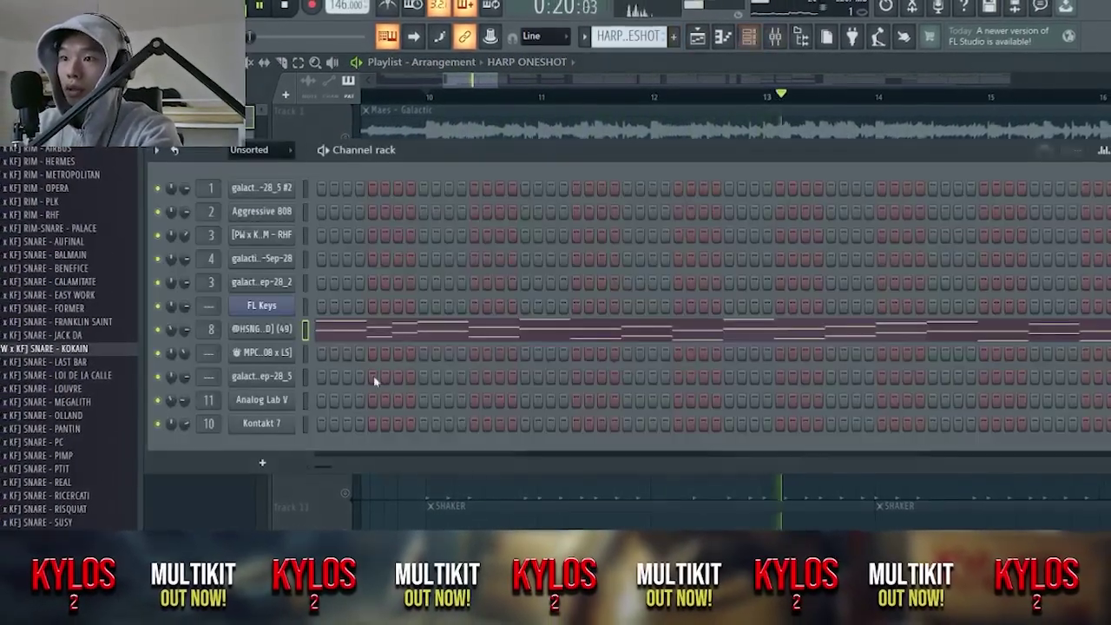
click(272, 404)
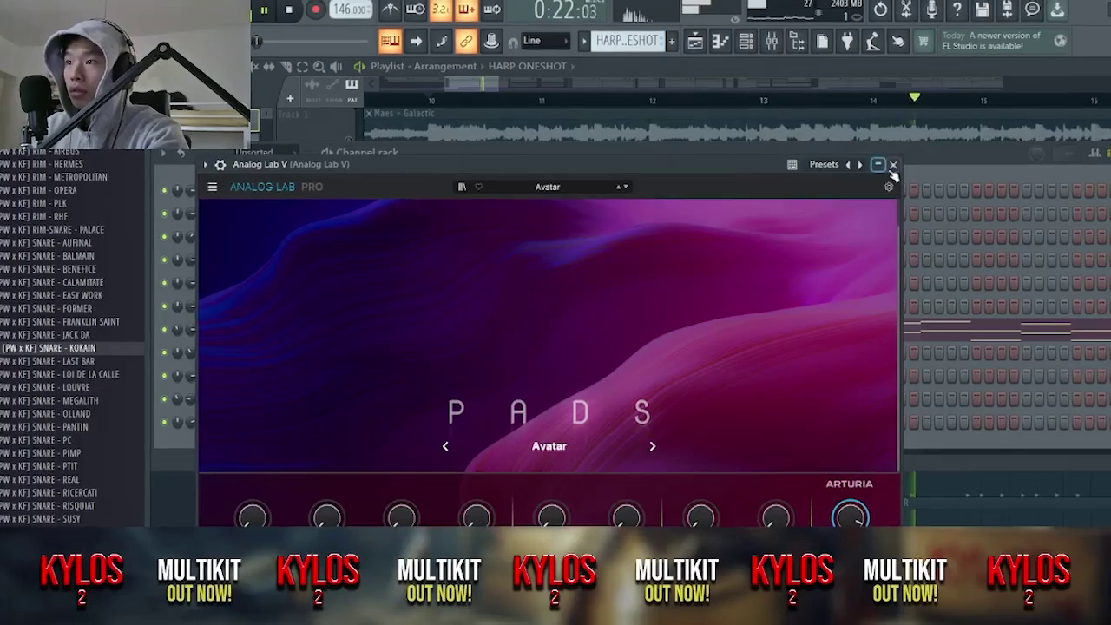
click(891, 165)
key(F6)
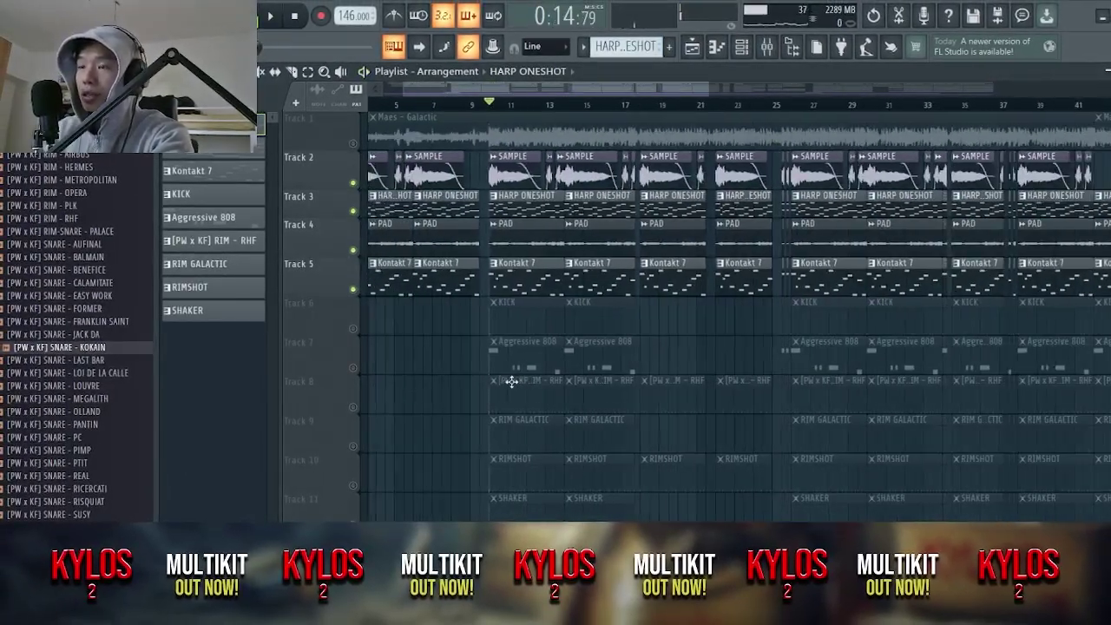
Step: Listen to the melodic Tracks 2 to 5 together from bar 10 with the drum tracks muted
key(space)
scroll(529, 347, down, 3)
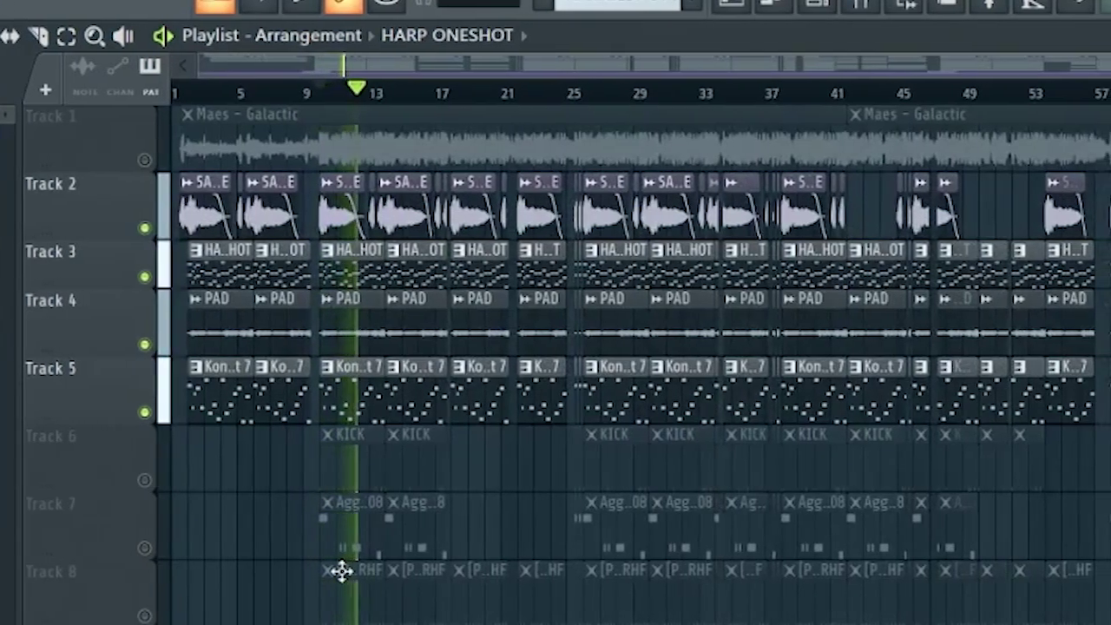
scroll(342, 571, up, 1)
scroll(367, 572, down, 2)
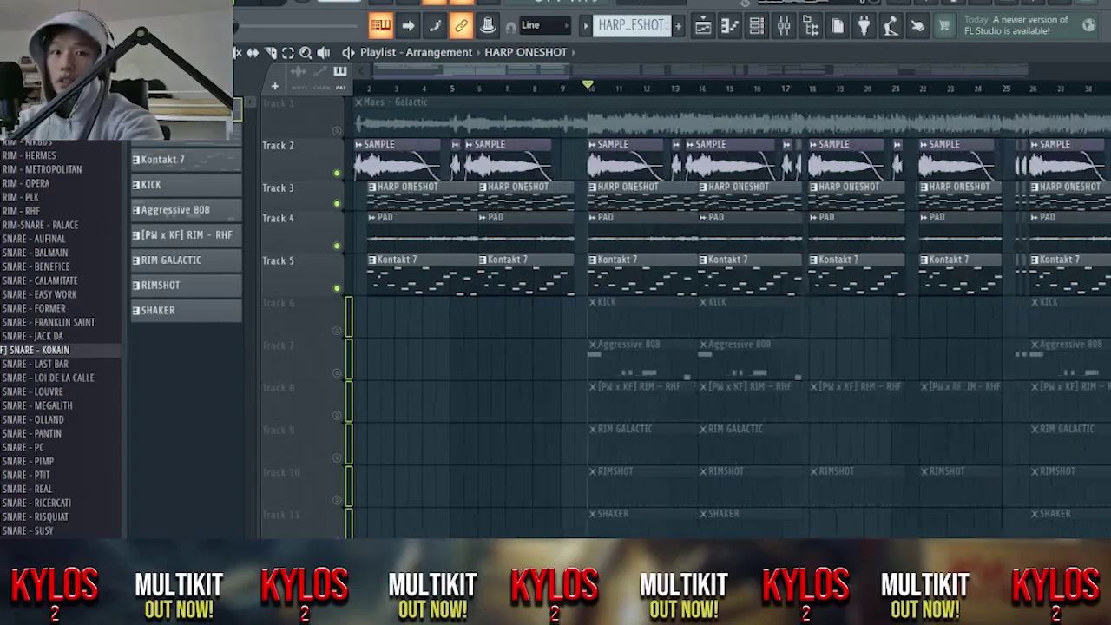
scroll(370, 173, up, 2)
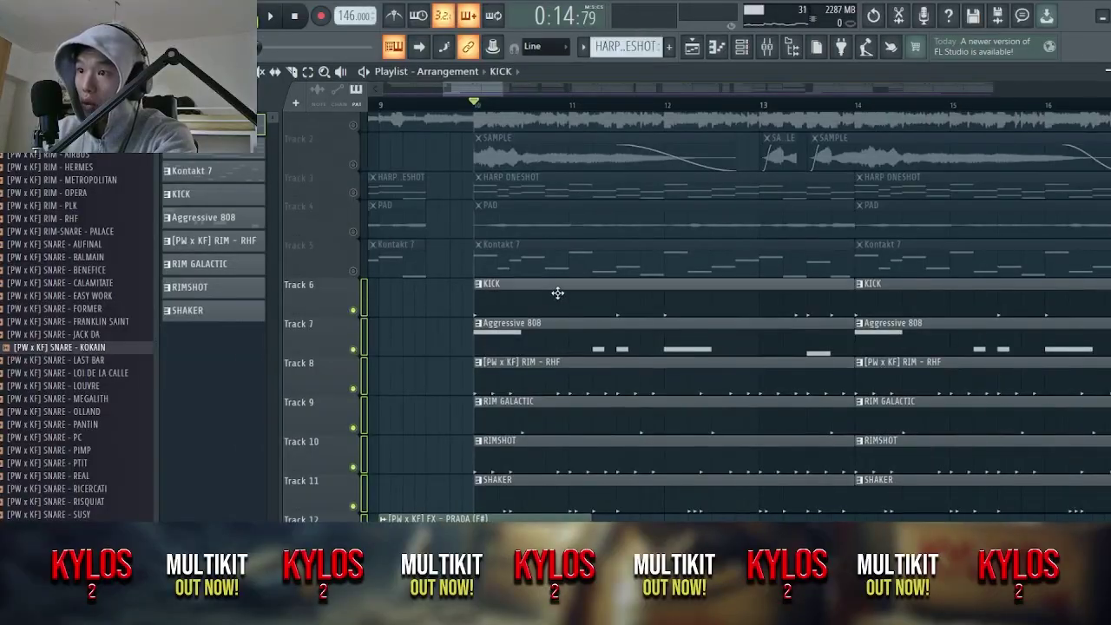
Step: Inspect the KICK pattern's steps in the Channel rack and its sampler channel, and return to the playlist
double_click(558, 293)
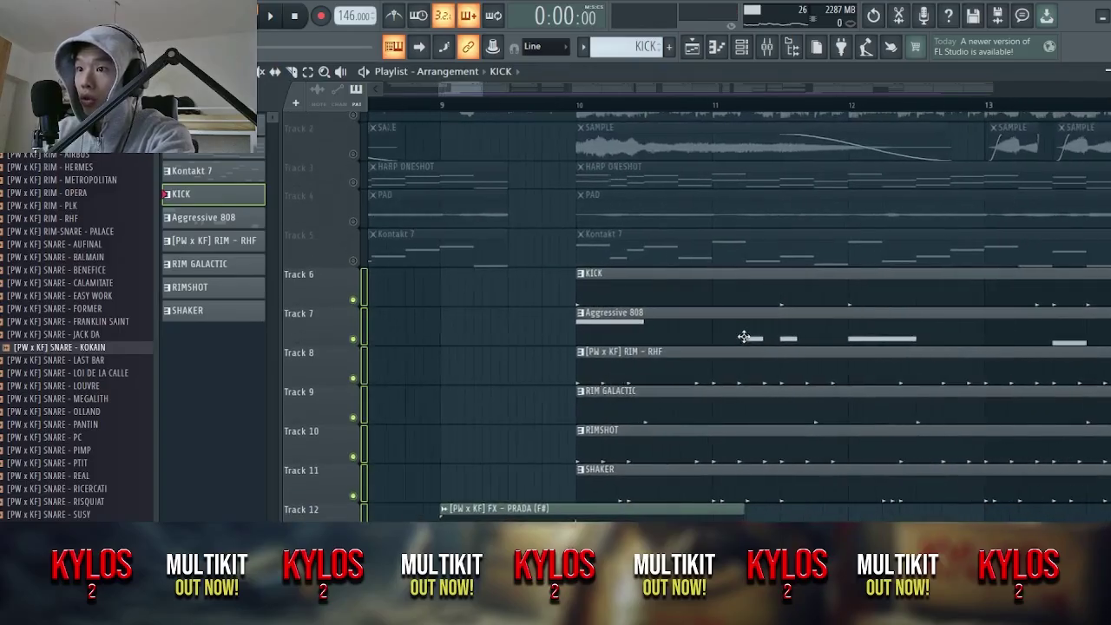
scroll(744, 337, down, 2)
click(741, 46)
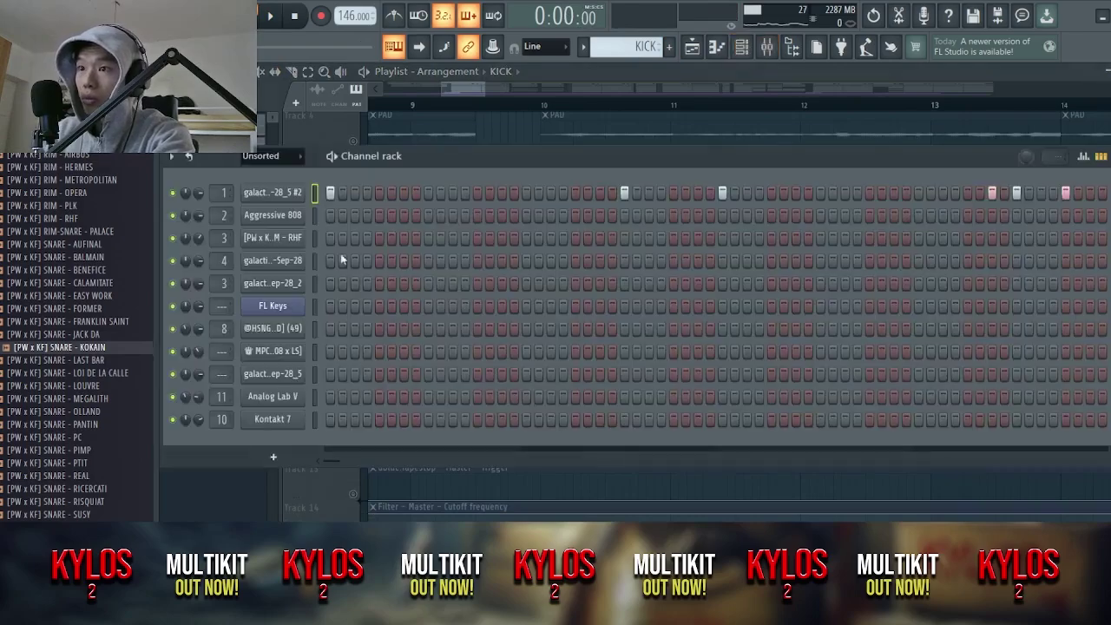
click(290, 198)
key(Escape)
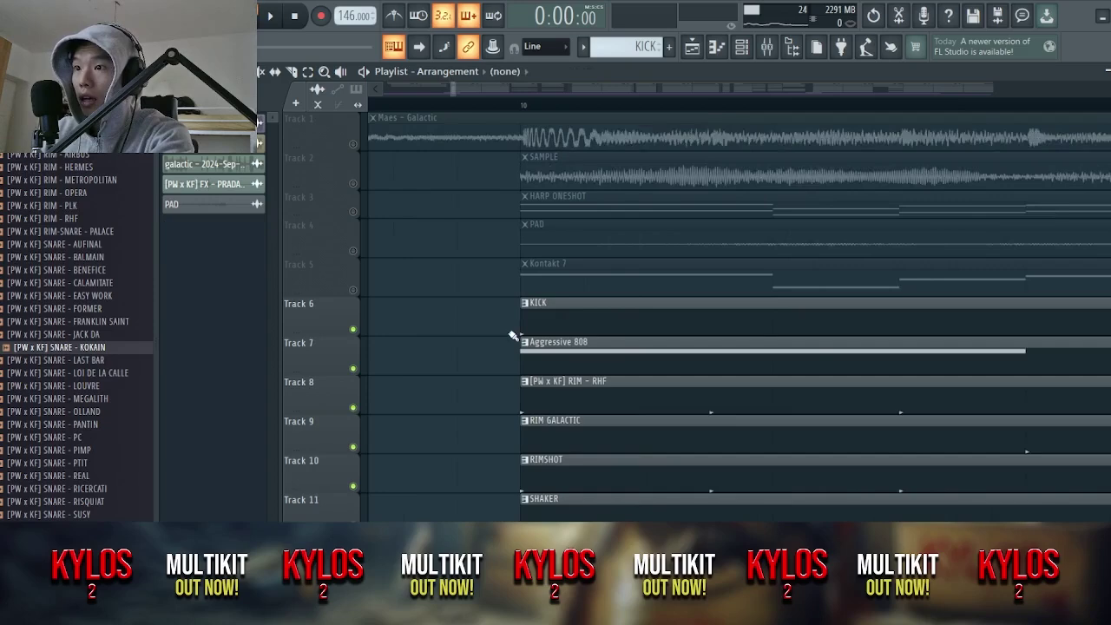
Step: Open the Aggressive 808 pattern in the piano roll, play its notes, and return to the playlist
double_click(546, 347)
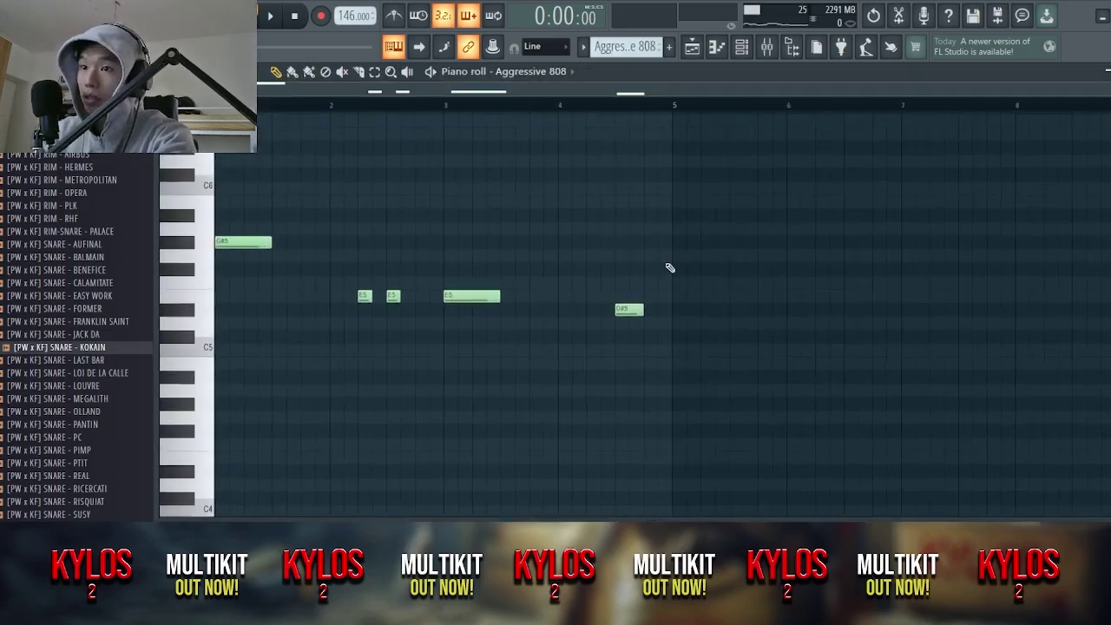
key(space)
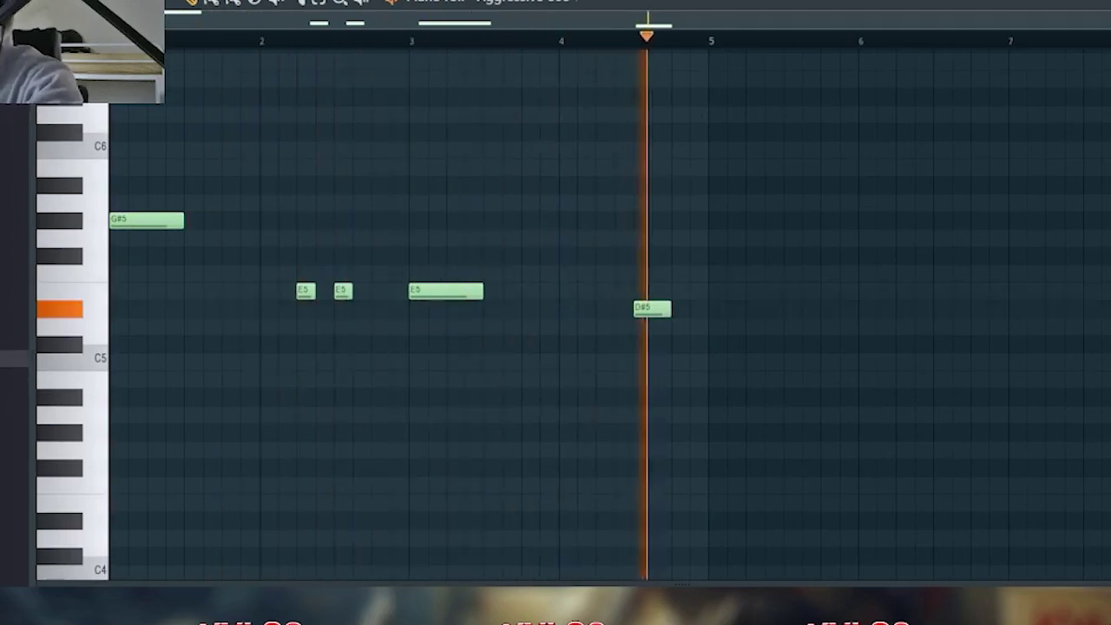
click(693, 47)
key(space)
scroll(592, 320, up, 1)
scroll(594, 323, down, 8)
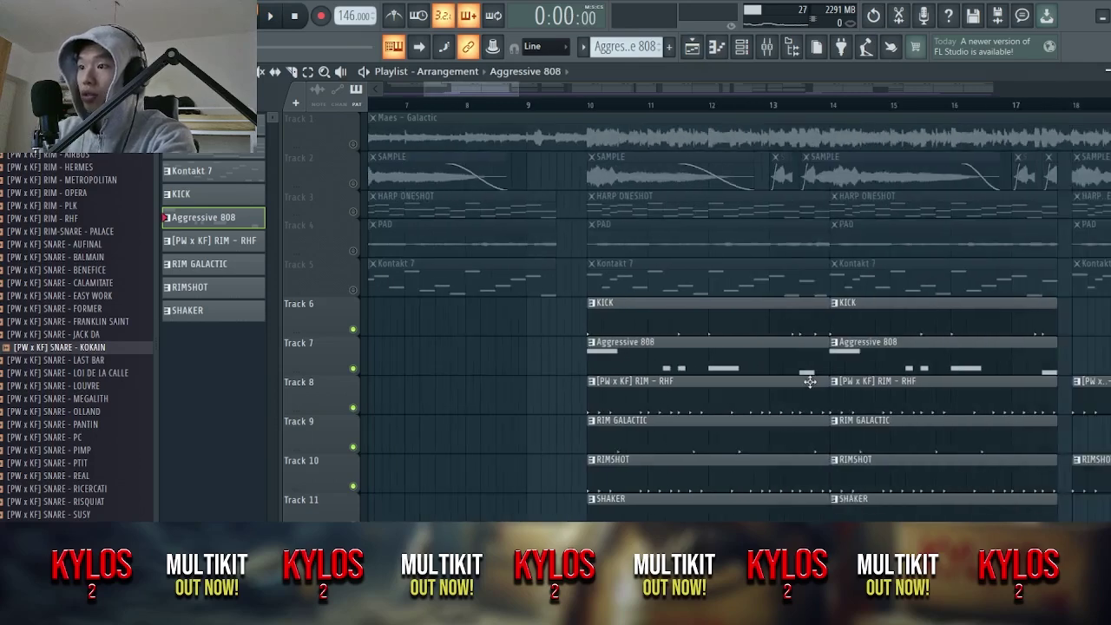
Step: Examine and play the [PW x KF] RIM - RHF notes in the piano roll, and return to the playlist
drag(810, 381, 699, 403)
double_click(519, 408)
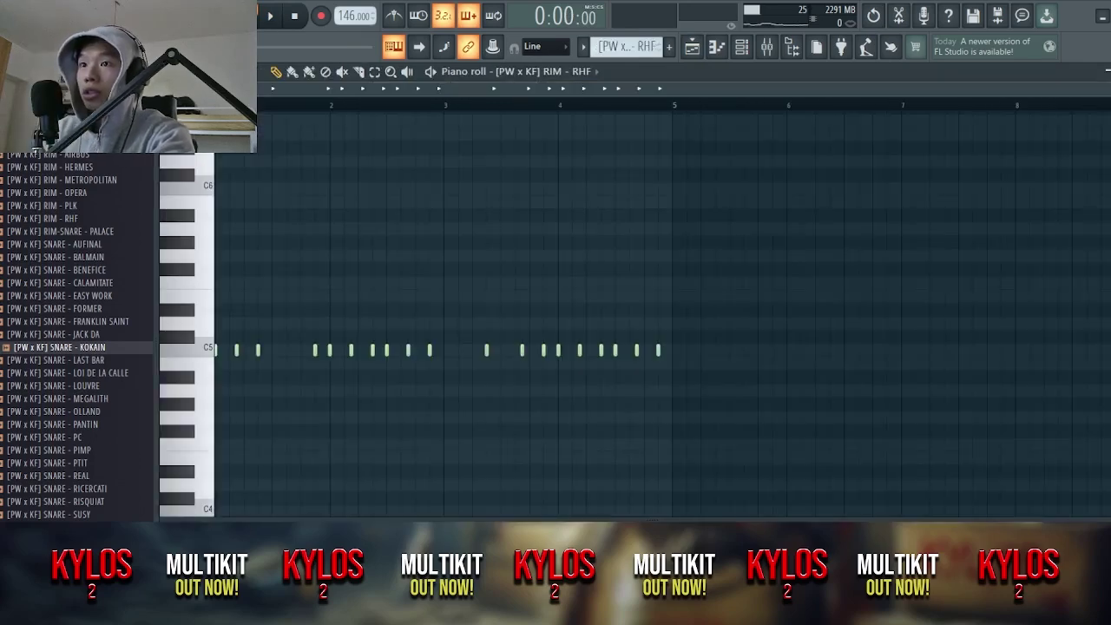
click(692, 49)
double_click(567, 403)
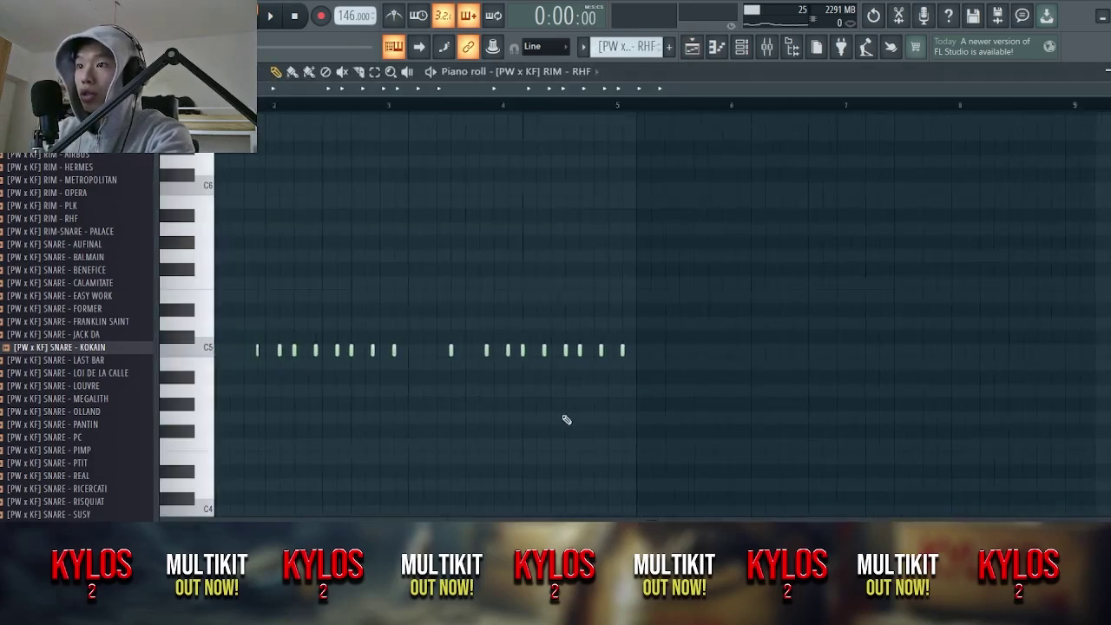
scroll(590, 252, down, 1)
key(space)
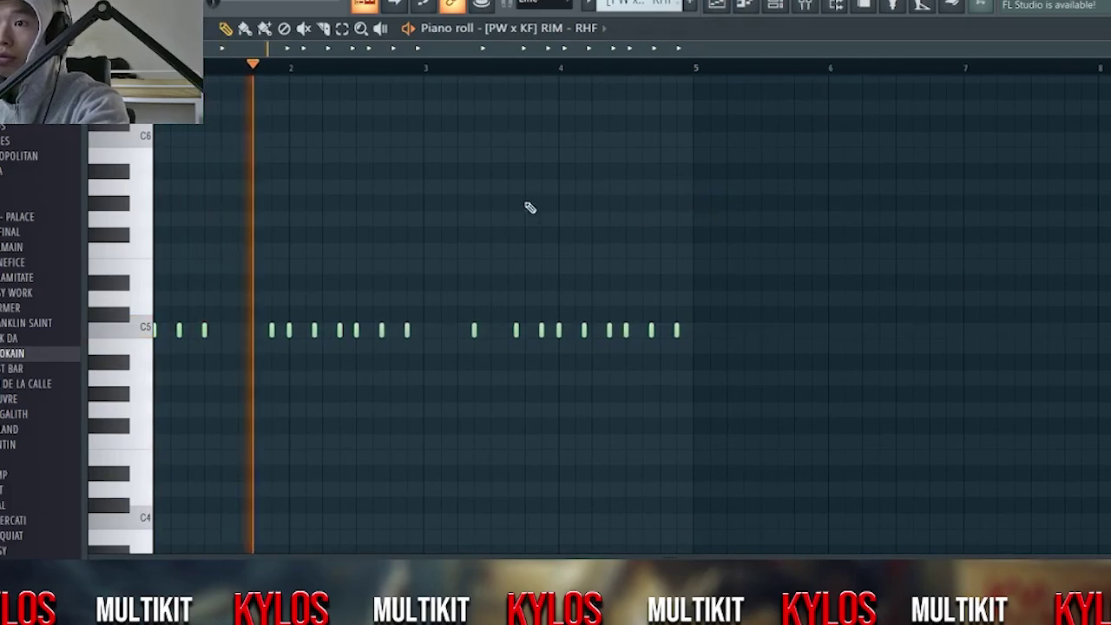
click(718, 6)
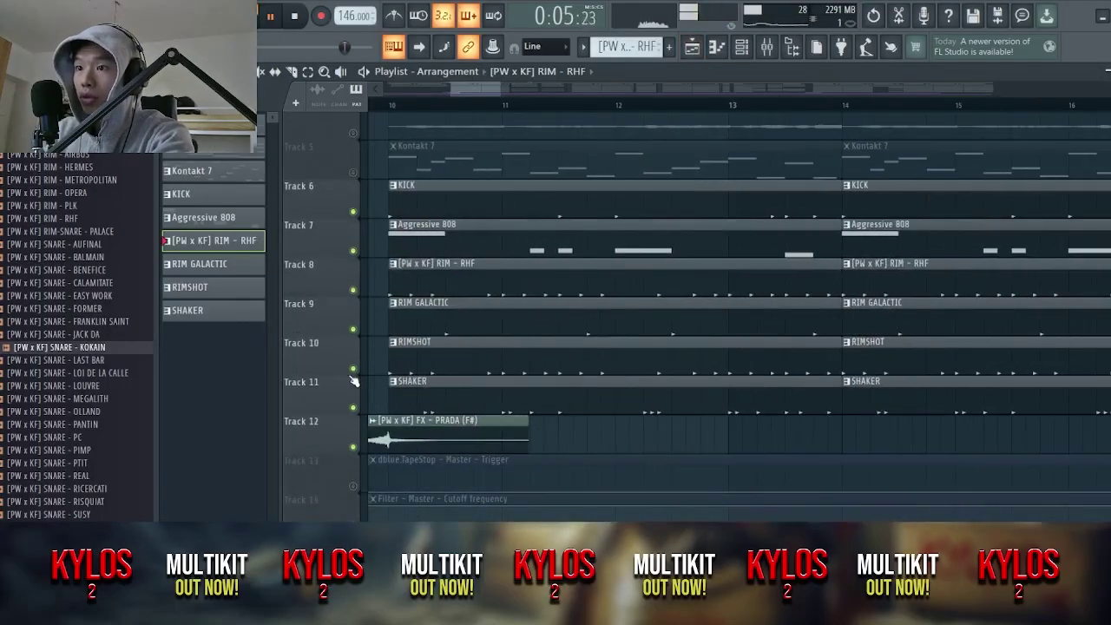
Step: Solo Tracks 8 and 10 to listen to the RIM - RHF and RIMSHOT patterns together from bar 10
right_click(354, 369)
click(354, 290)
double_click(392, 106)
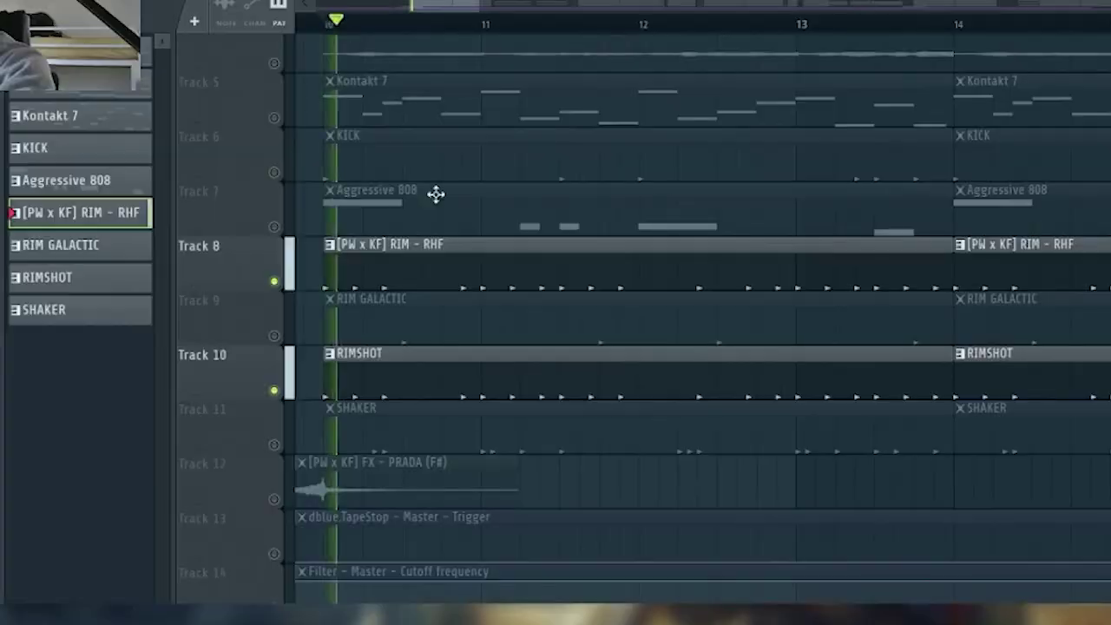
scroll(565, 382, down, 2)
scroll(572, 399, down, 2)
Step: Listen to RIMSHOT on Track 10 alone, add RIM - RHF on Track 8 back in, and stop playback
right_click(276, 392)
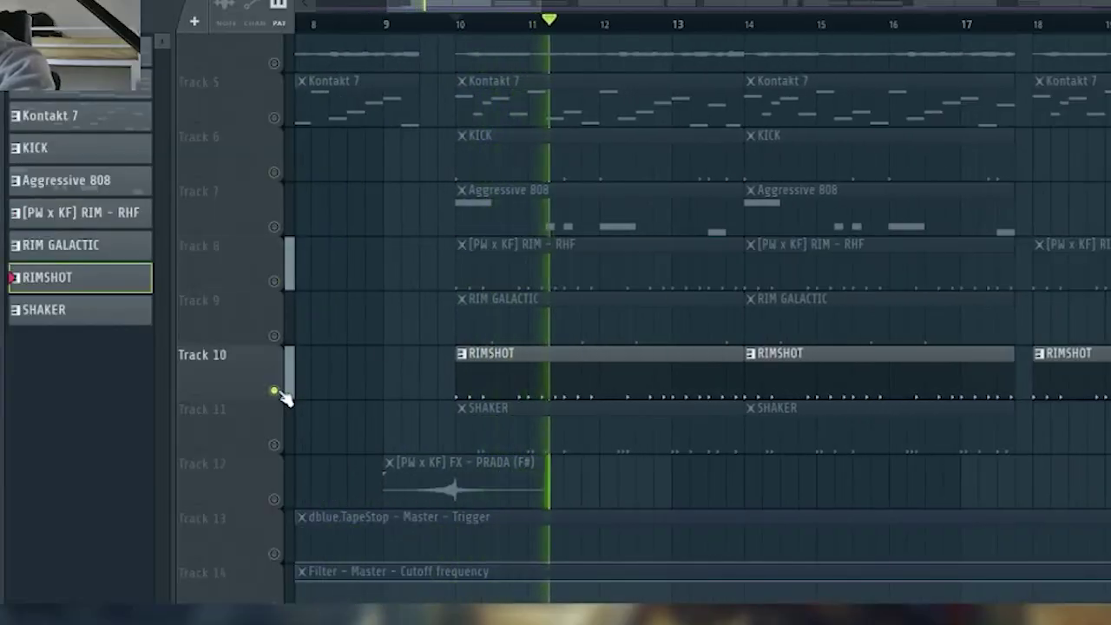
click(274, 283)
drag(548, 381, 448, 399)
drag(642, 441, 577, 443)
scroll(577, 443, down, 2)
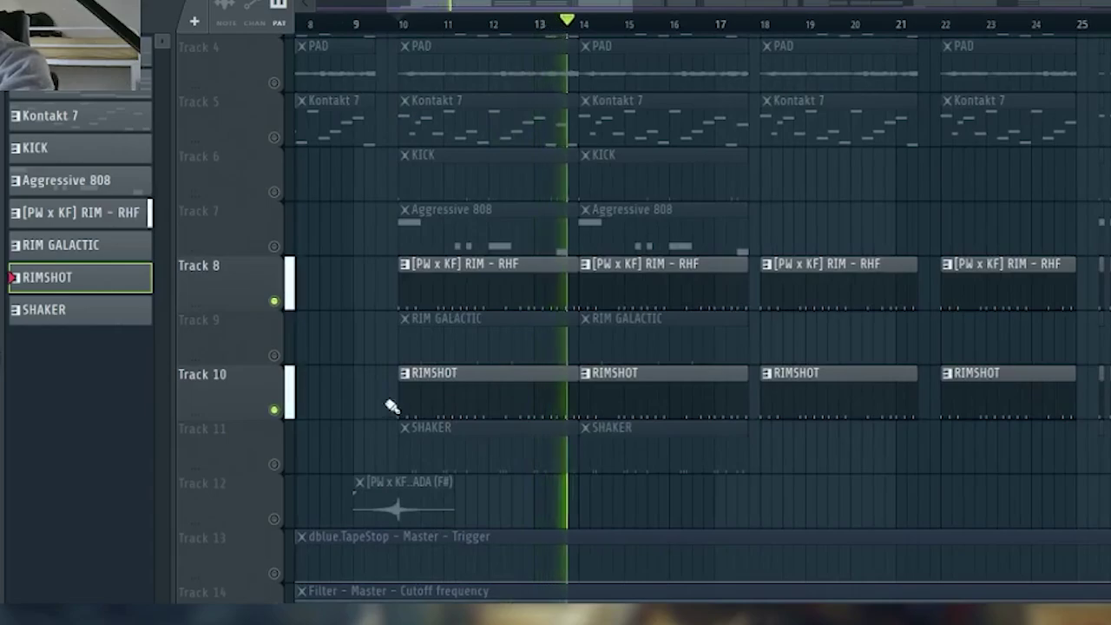
scroll(392, 406, up, 2)
key(space)
Step: Listen to RIM GALACTIC on Track 9 in solo while viewing its notes in the piano roll, and return to the playlist
right_click(274, 355)
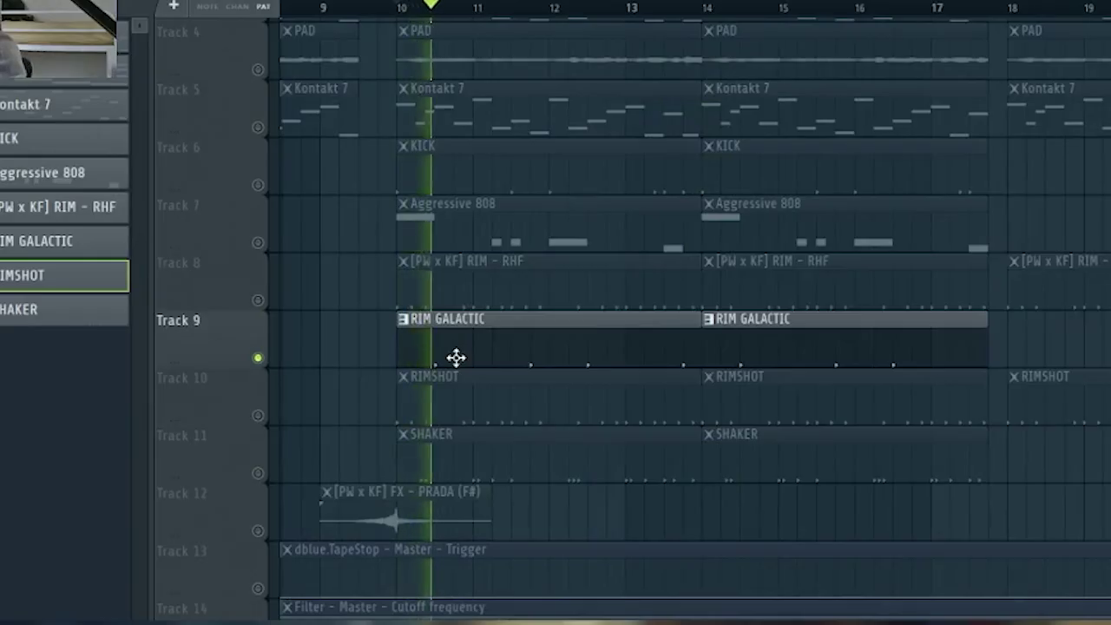
double_click(597, 322)
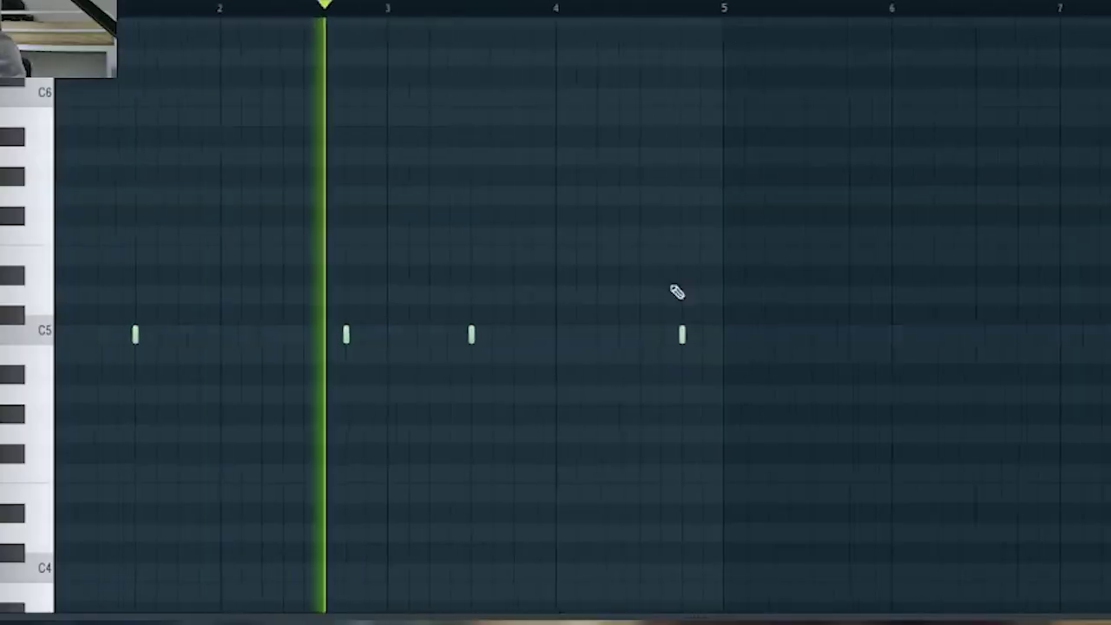
key(Escape)
scroll(775, 376, down, 3)
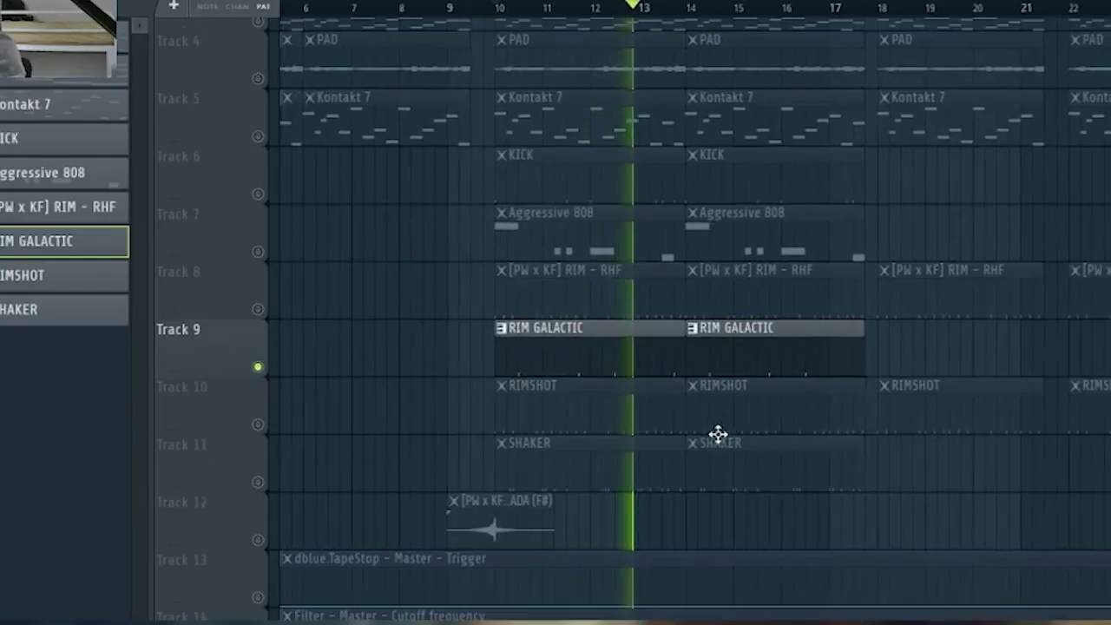
Step: Listen to SHAKER on Track 11 in solo while viewing its notes in the piano roll, and return to the playlist
scroll(714, 436, up, 3)
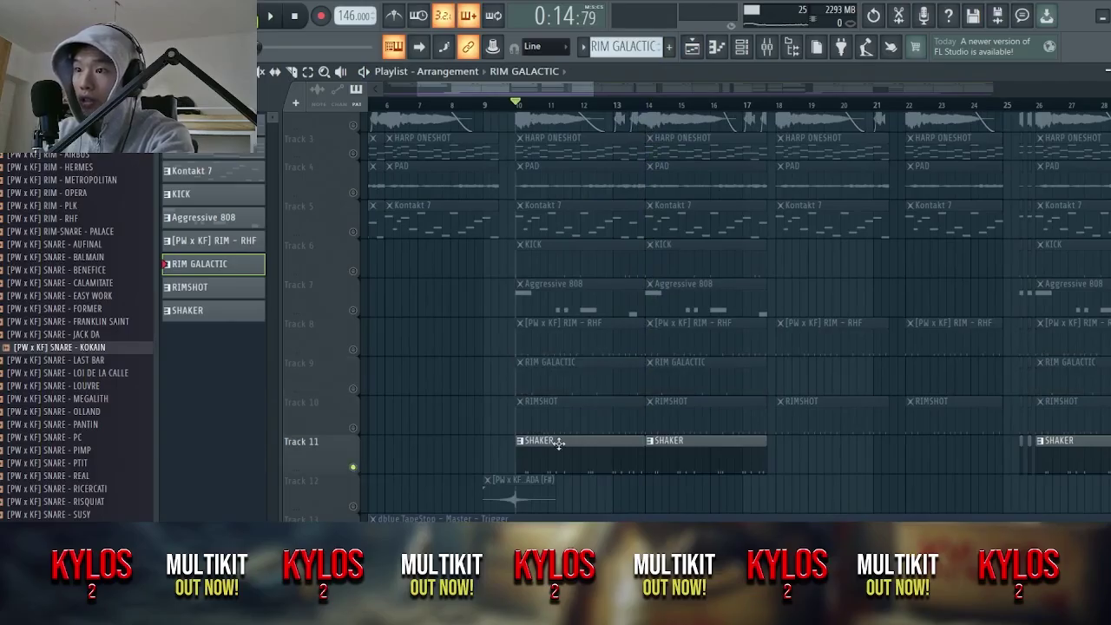
double_click(546, 464)
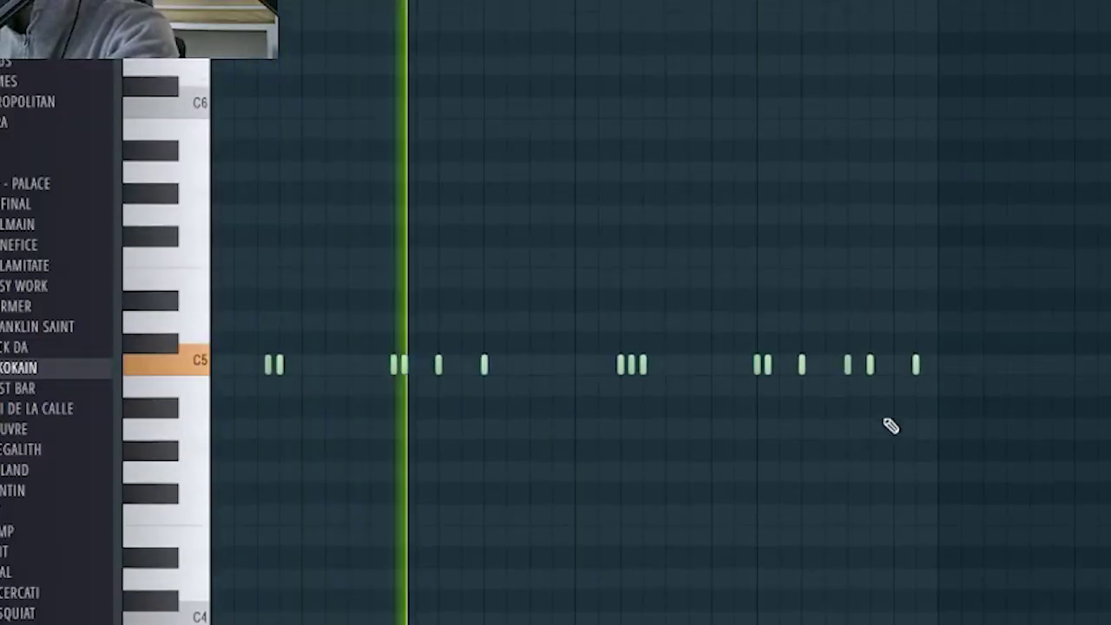
scroll(978, 344, down, 1)
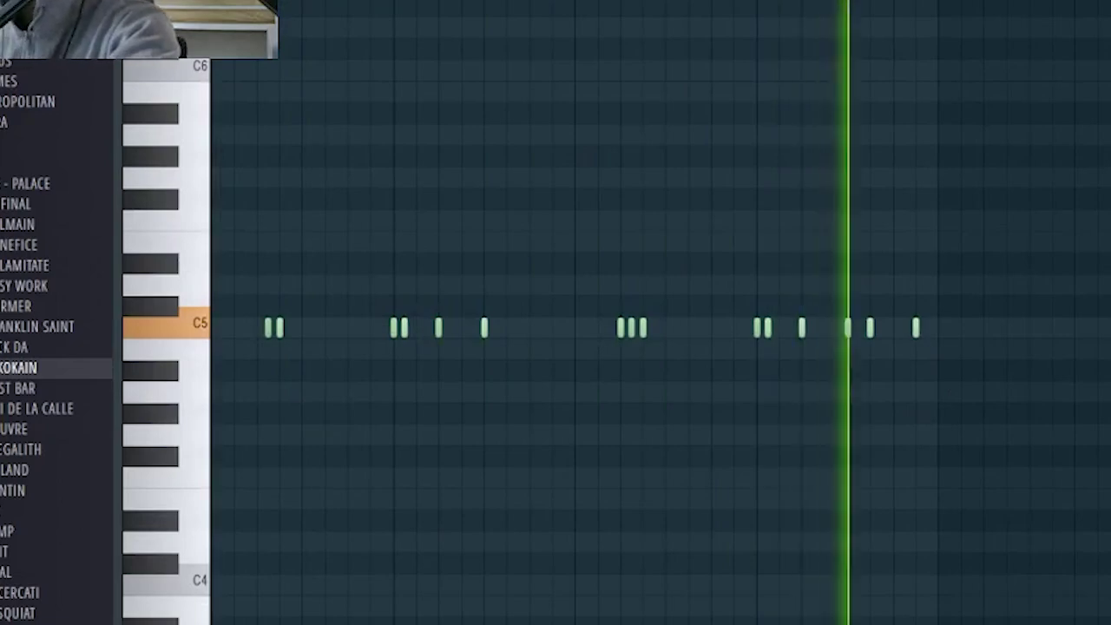
key(Escape)
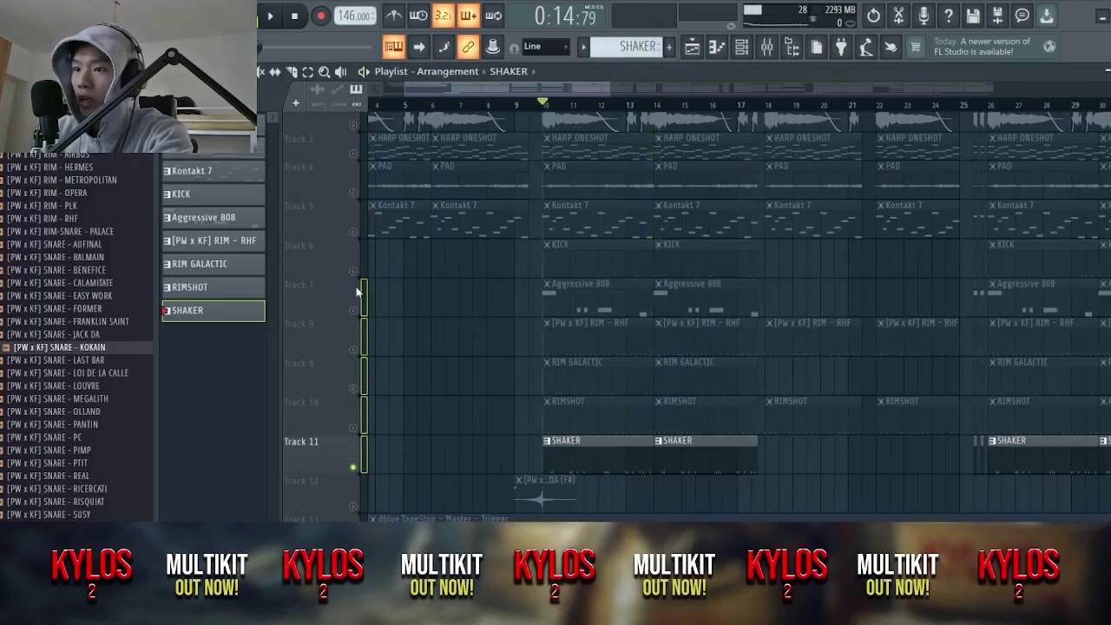
Step: Listen to the drum Tracks 6 to 11 together from bar 10 with the melodic tracks muted
scroll(641, 490, down, 5)
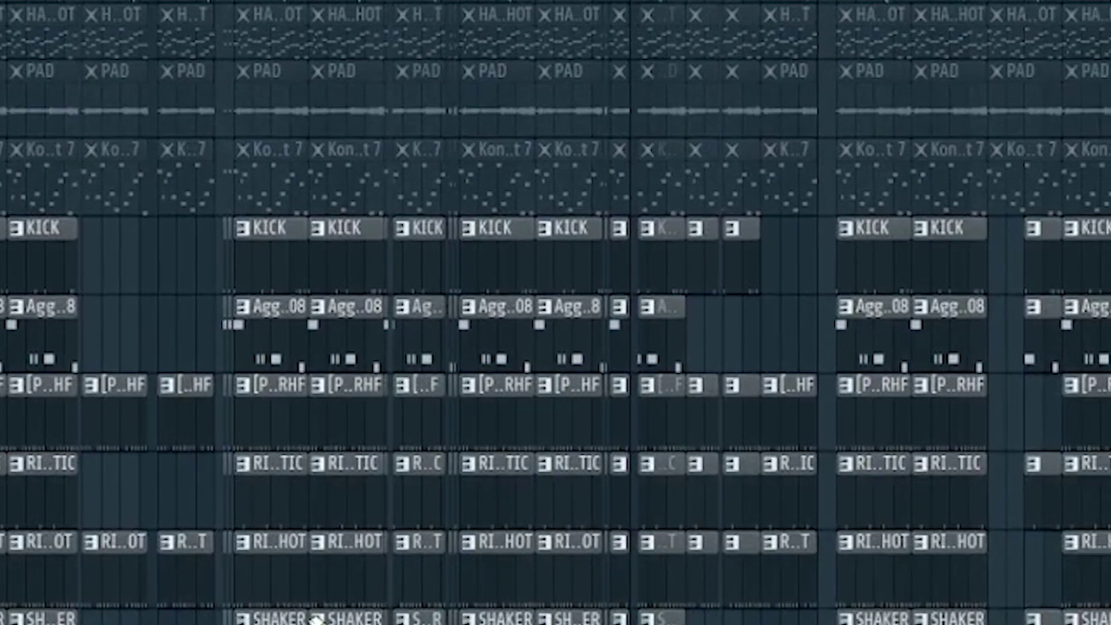
scroll(235, 616, up, 7)
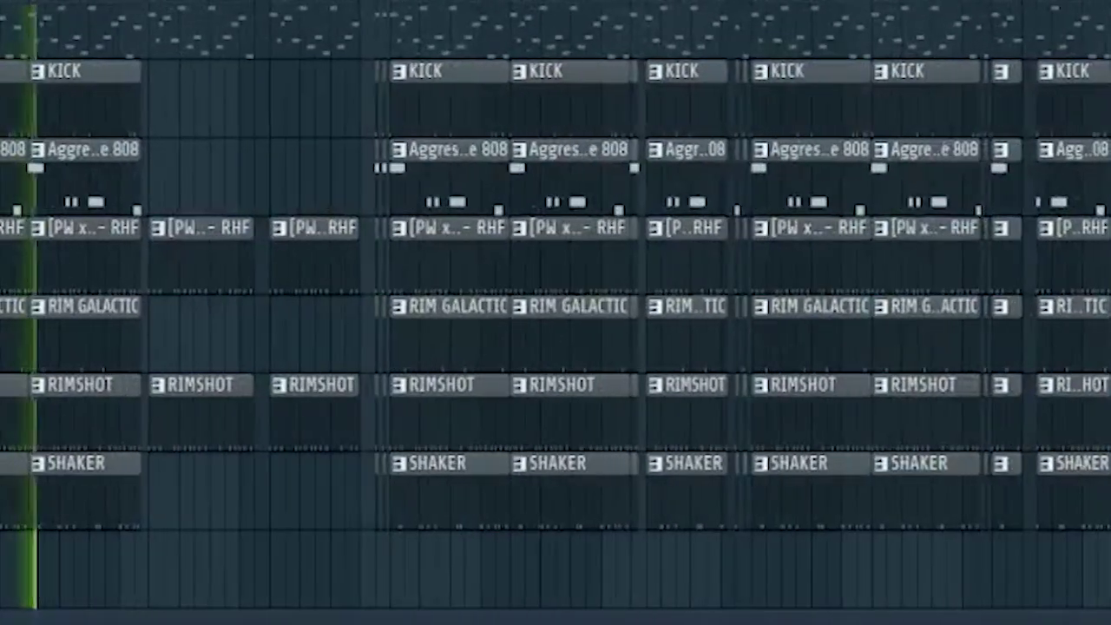
key(space)
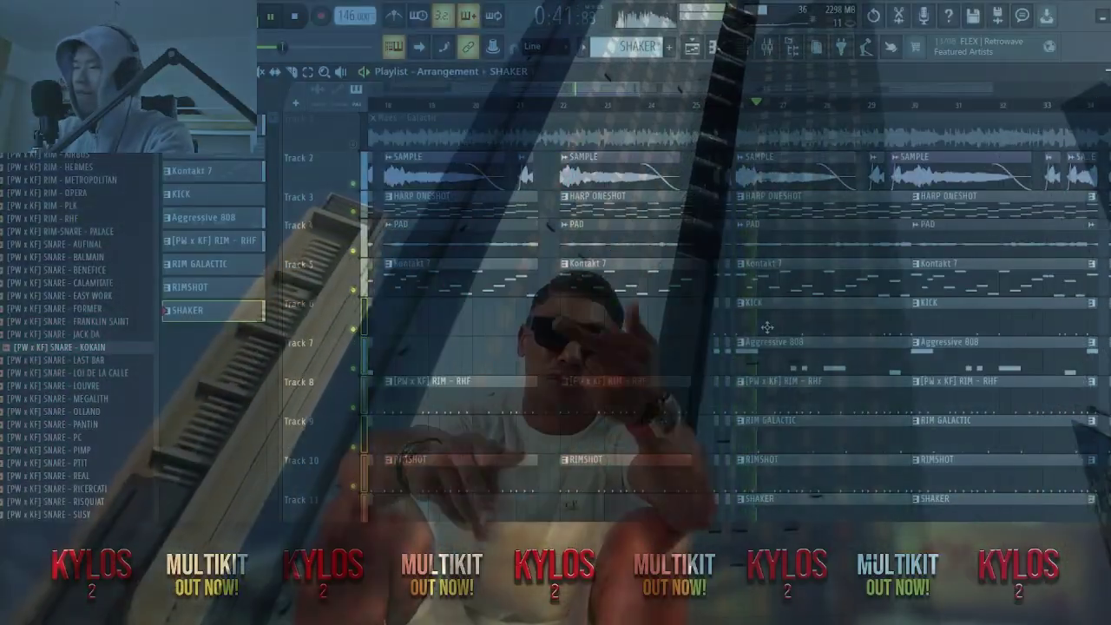
Step: Play the full arrangement while alternating between the beat's tracks and the Maes - Galactic reference on Track 1
scroll(783, 326, down, 2)
scroll(521, 295, down, 3)
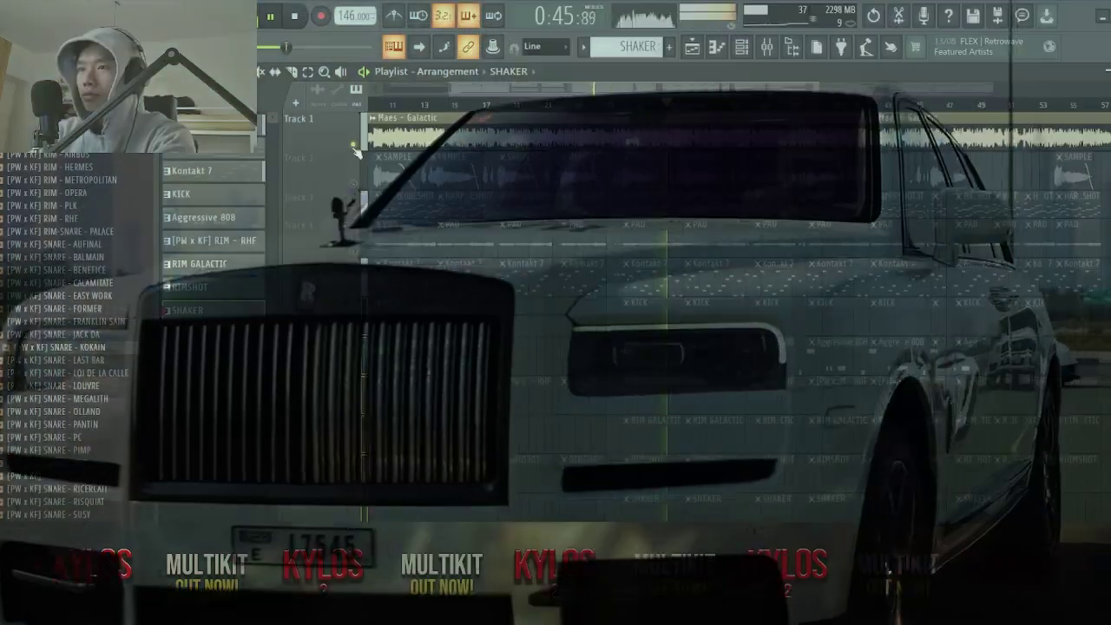
scroll(512, 303, down, 2)
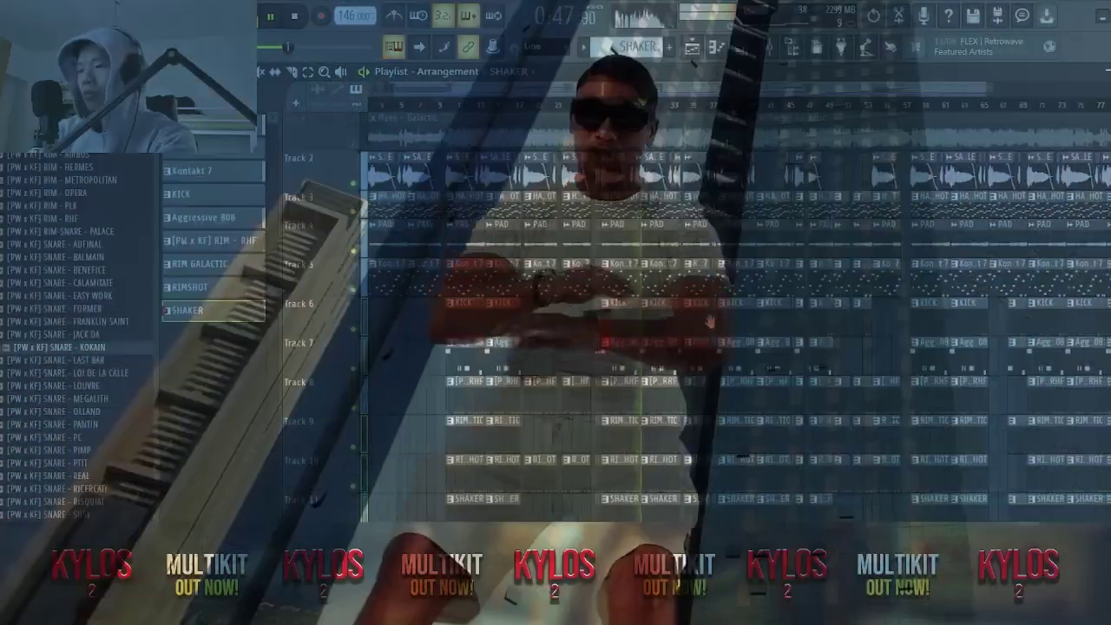
scroll(686, 330, up, 1)
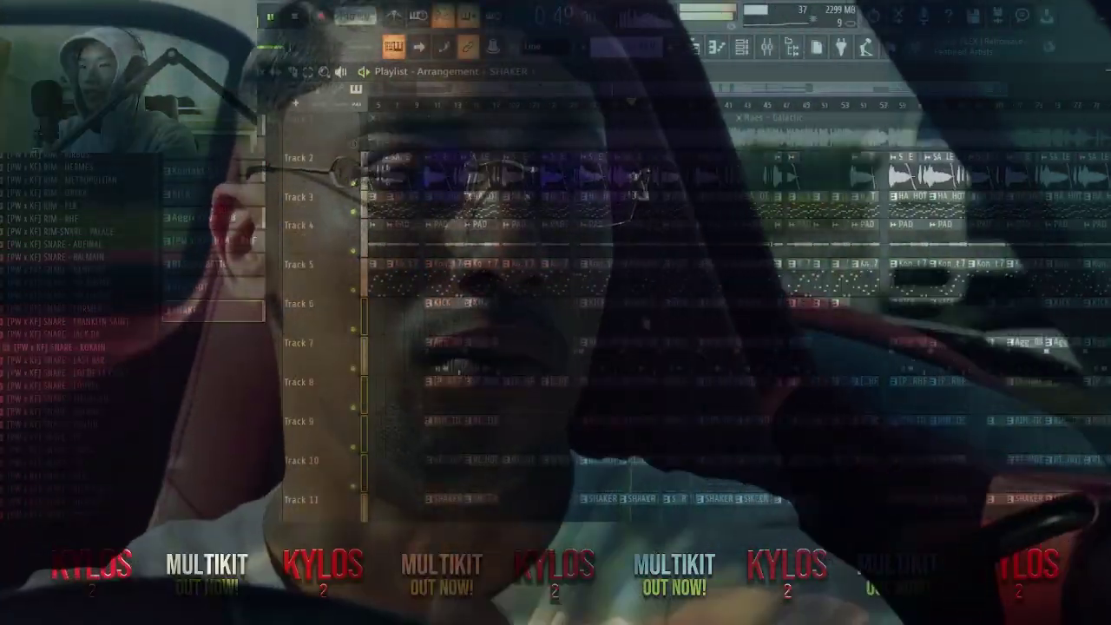
scroll(631, 362, up, 1)
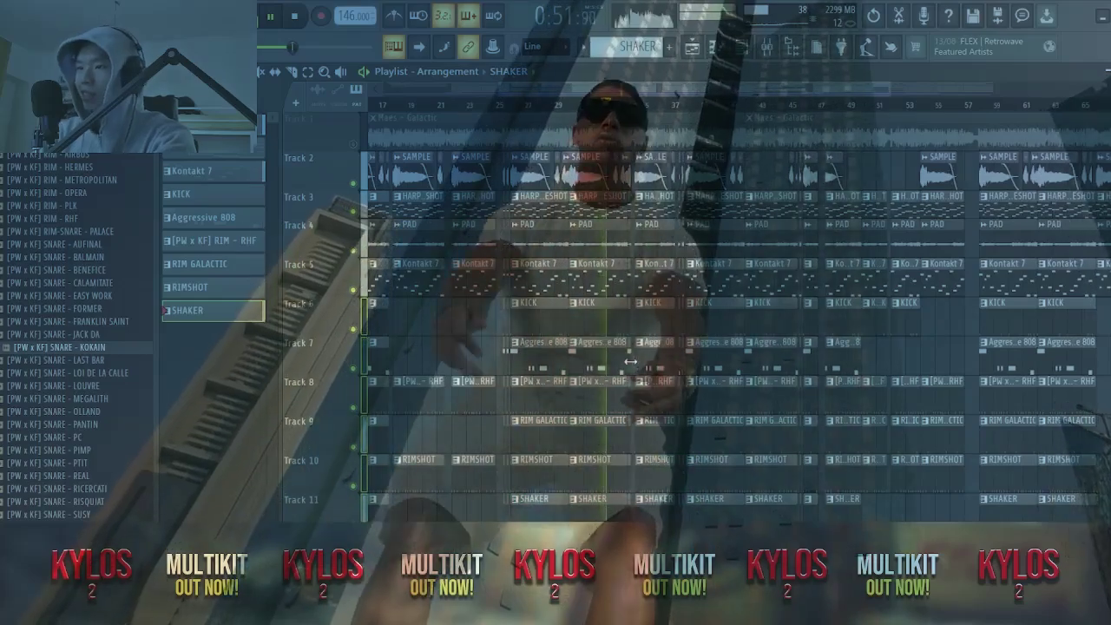
scroll(630, 362, down, 2)
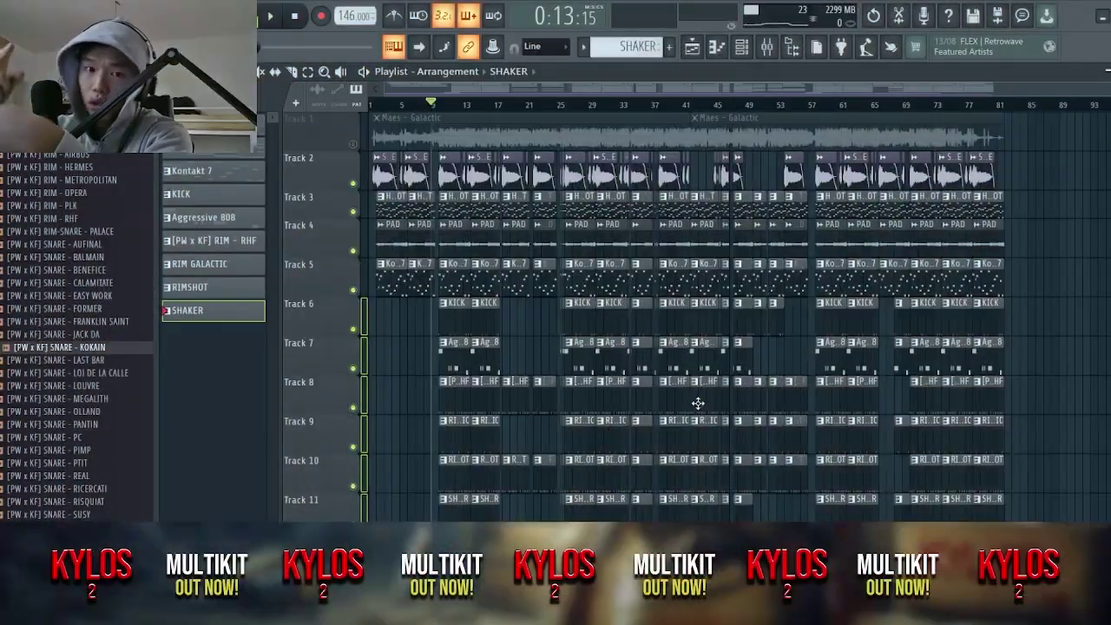